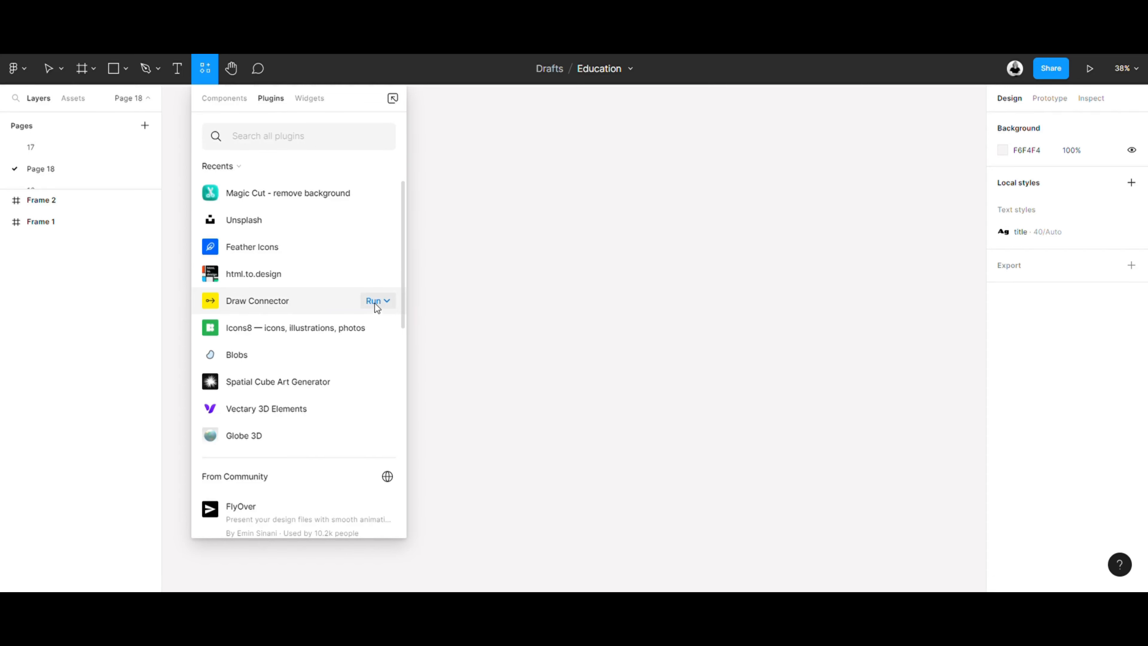
- Run the Draw Connector plugin and connect Frame 1 to Frame 2 with a circle start and an arrow end
left_click(375, 302)
left_click(360, 325)
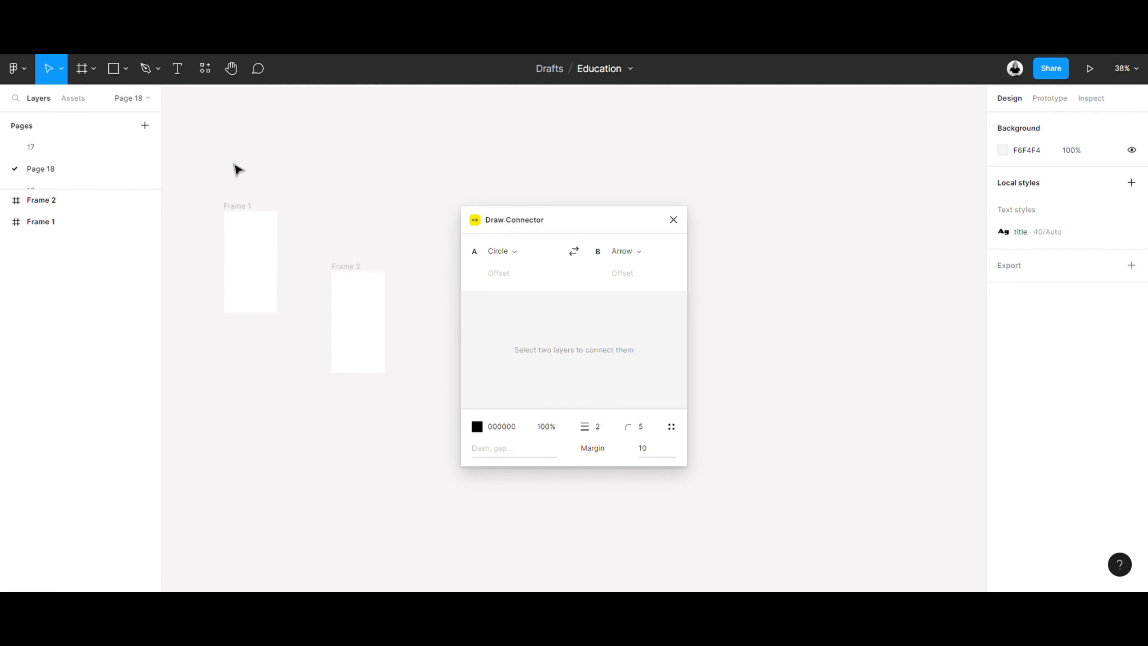
mouse_move(199, 172)
left_mouse_down()
mouse_move(352, 328)
mouse_move(423, 428)
left_mouse_up()
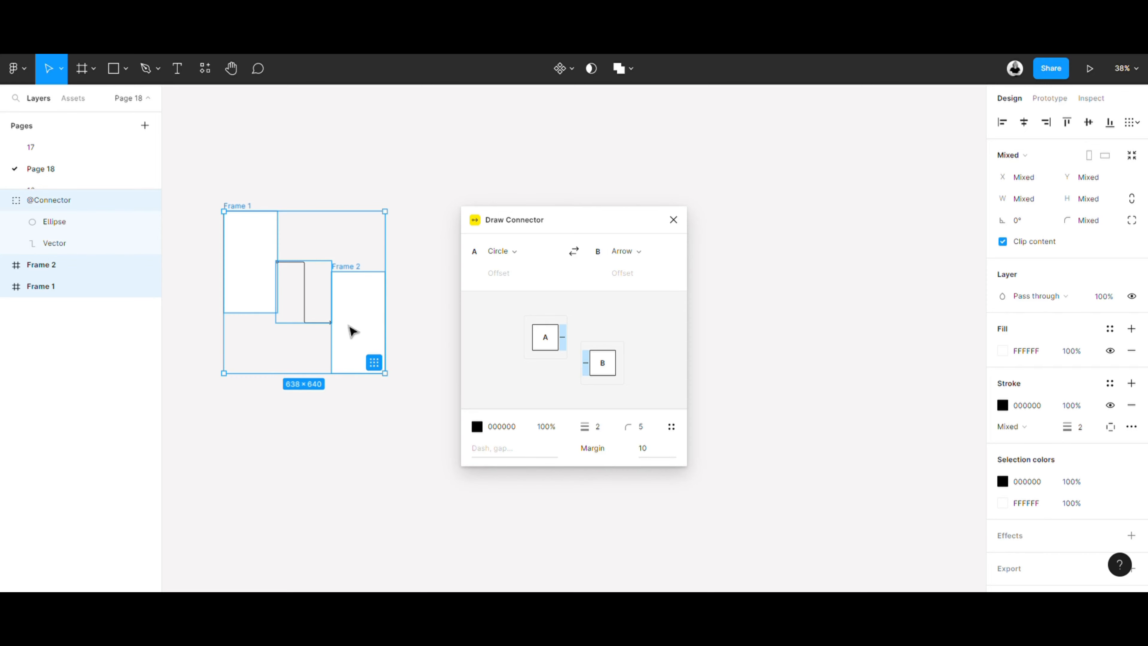
- Set the connector's stroke thickness to 10
left_click(603, 434)
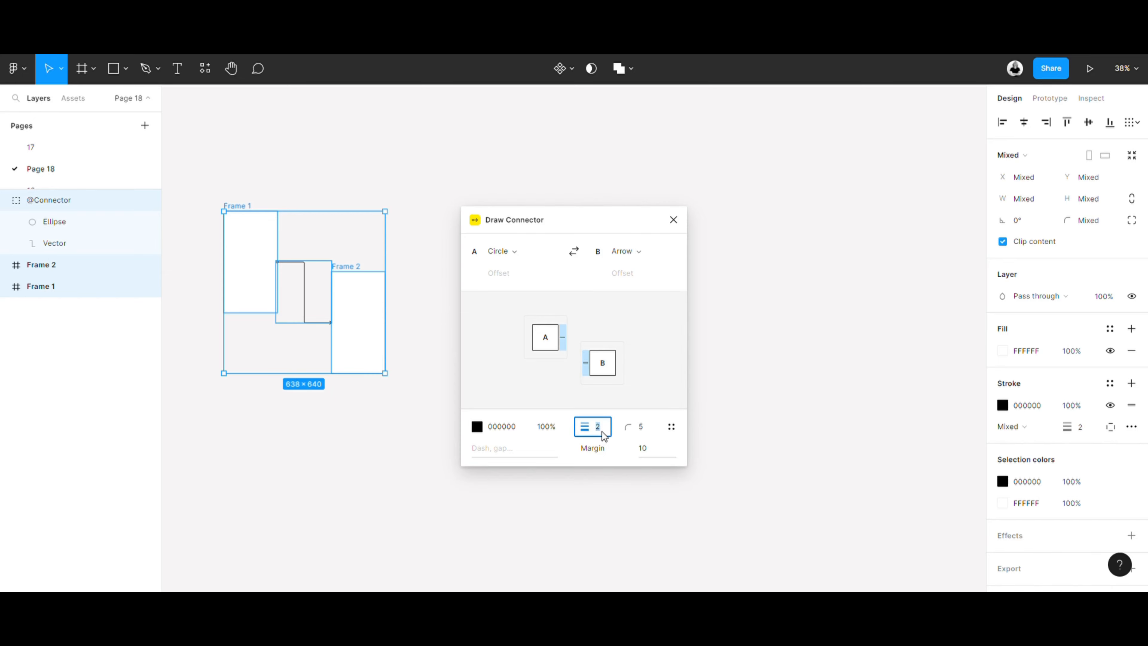
type("10")
left_click(806, 369)
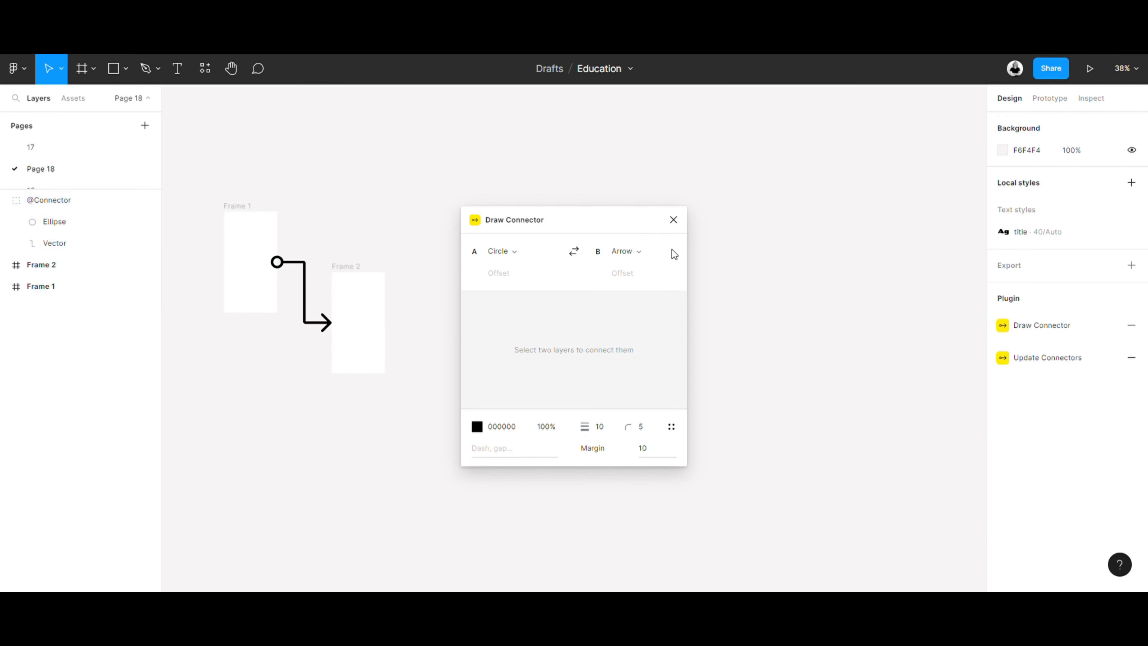
- Move Frame 2 further down and to the right of Frame 1 with the connector attached, and close the Draw Connector plugin
left_click(365, 317)
left_click_drag(374, 287, 413, 381)
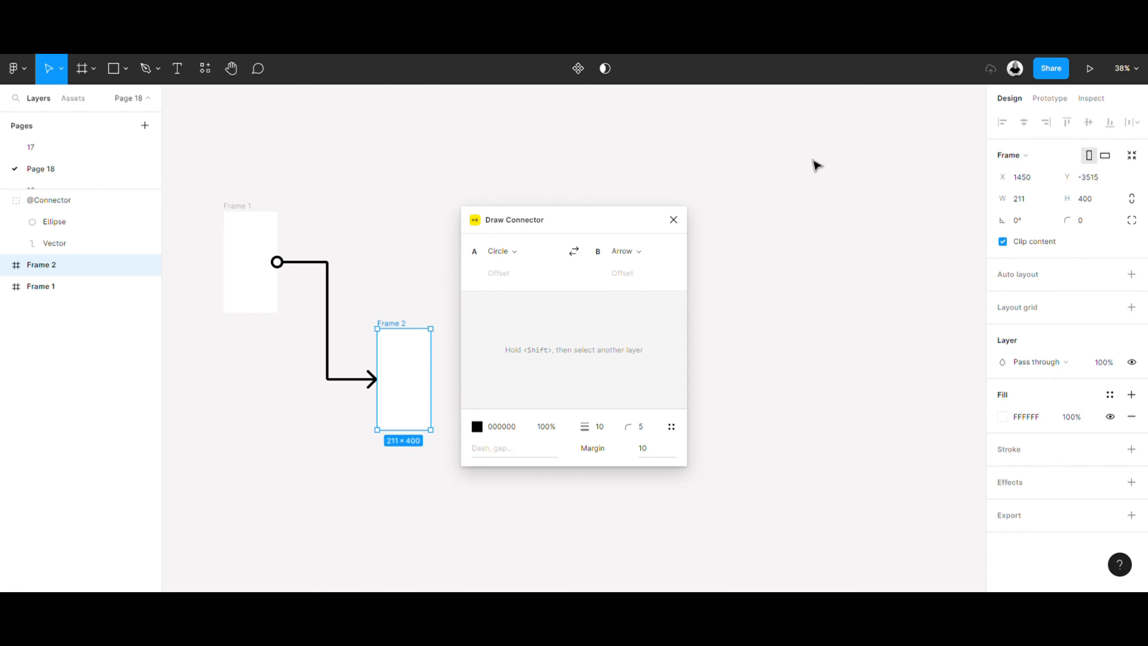
left_click(673, 220)
left_click(671, 311)
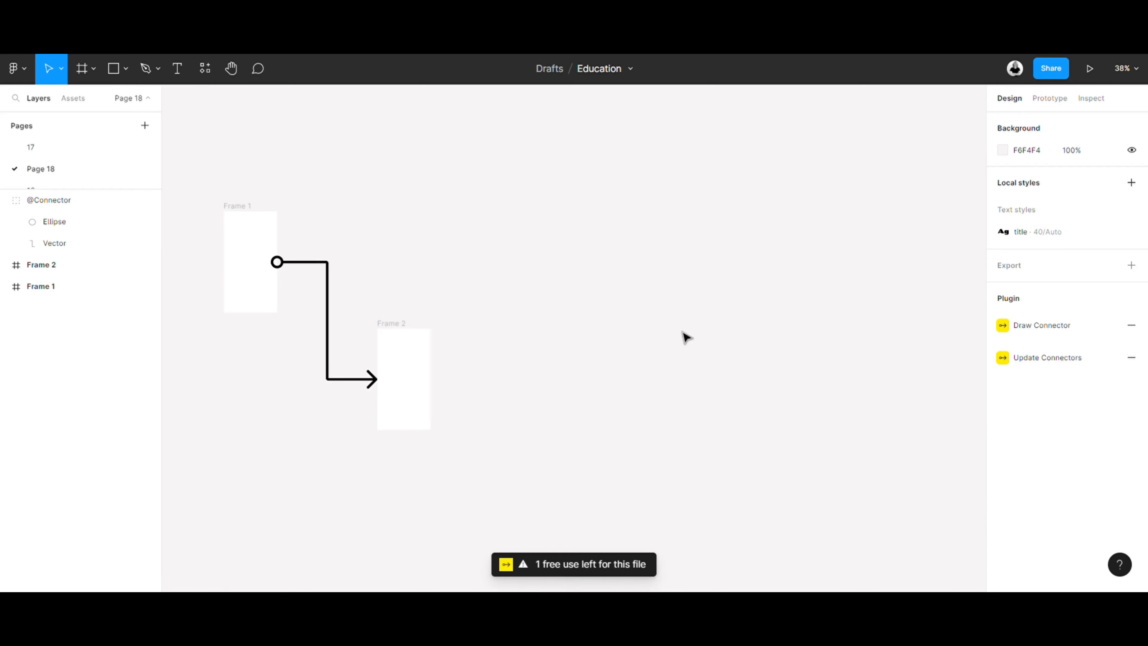
- Insert the music icon on the empty canvas beside Frame 2 with the Feather Icons plugin, and close the plugin
scroll(685, 337, "right", 5)
scroll(685, 337, "down", 1)
right_click(567, 270)
mouse_move(687, 391)
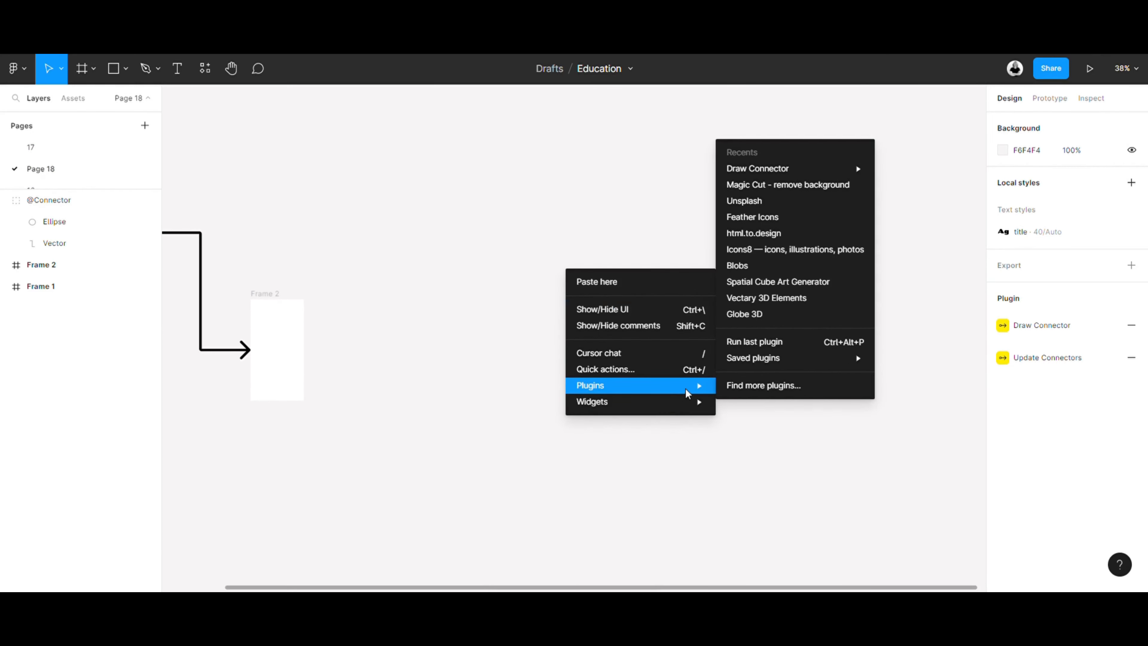
left_click(764, 385)
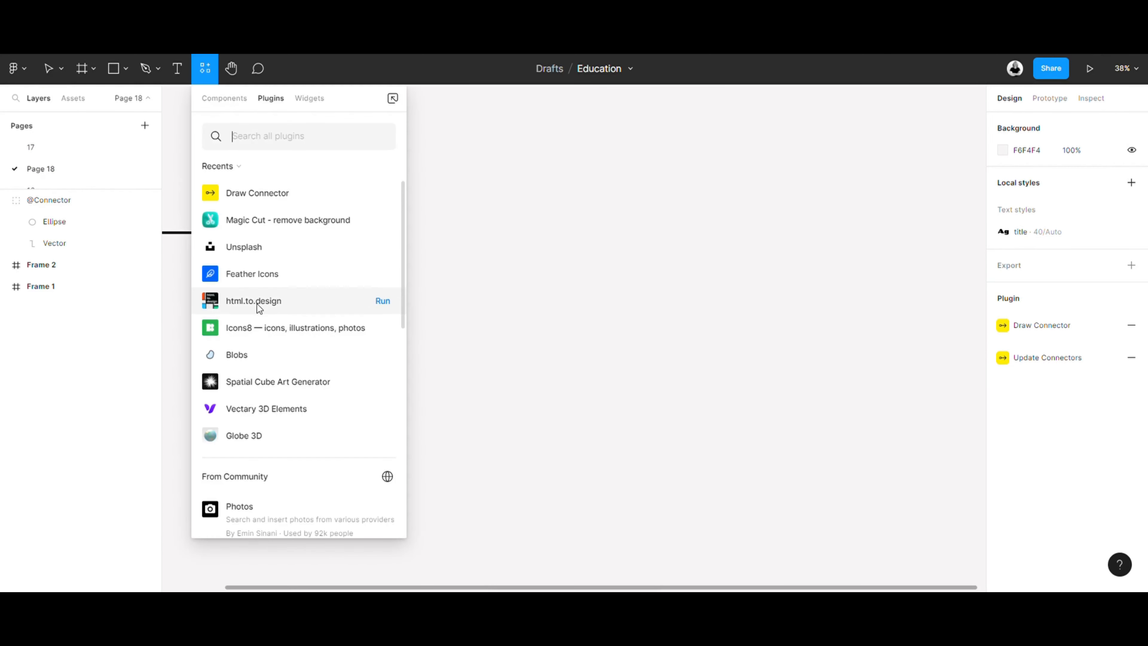
left_click(383, 274)
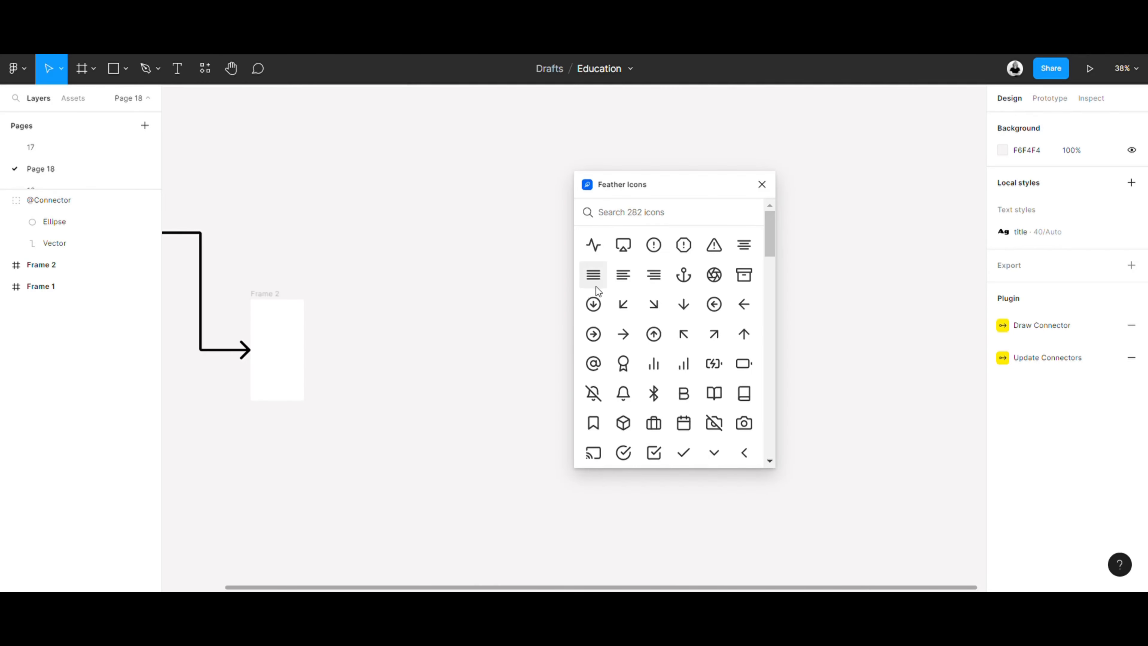
scroll(671, 369, "down", 15)
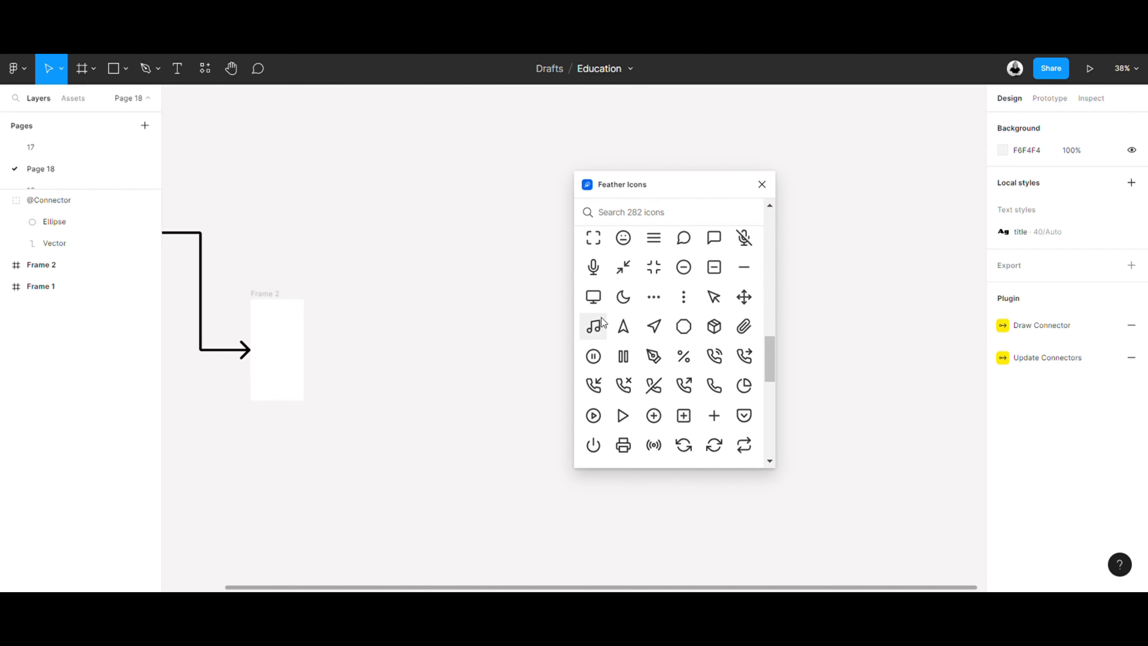
left_click(595, 337)
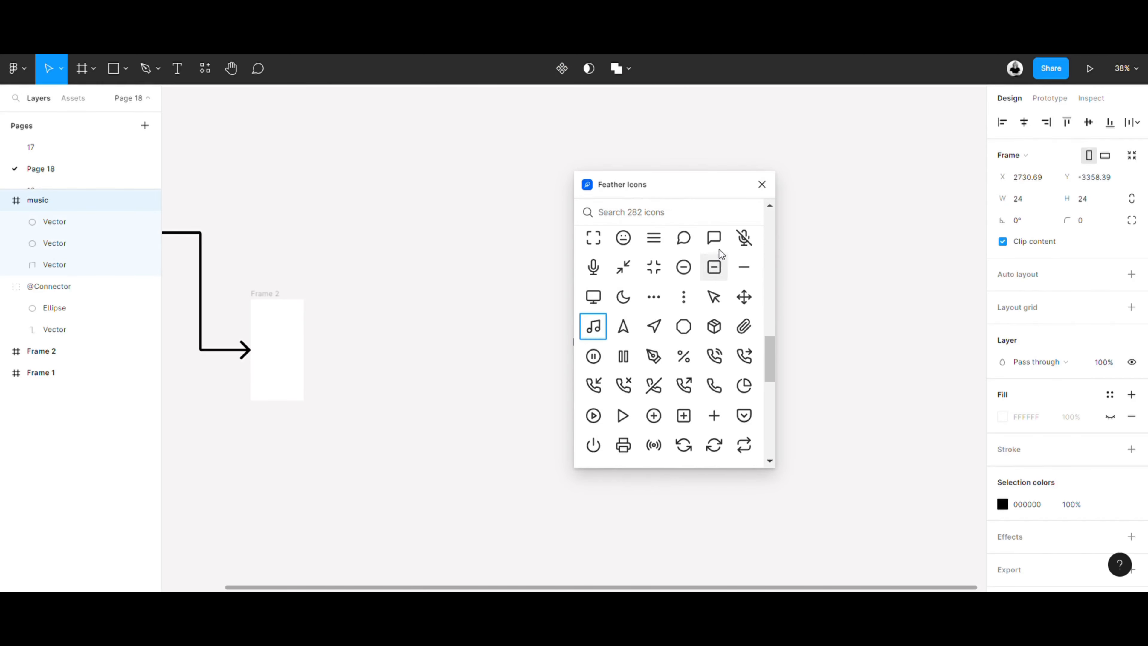
left_click(762, 184)
- Constrain the music icon's proportions and resize it to 100 × 100
left_click_drag(622, 374, 510, 291)
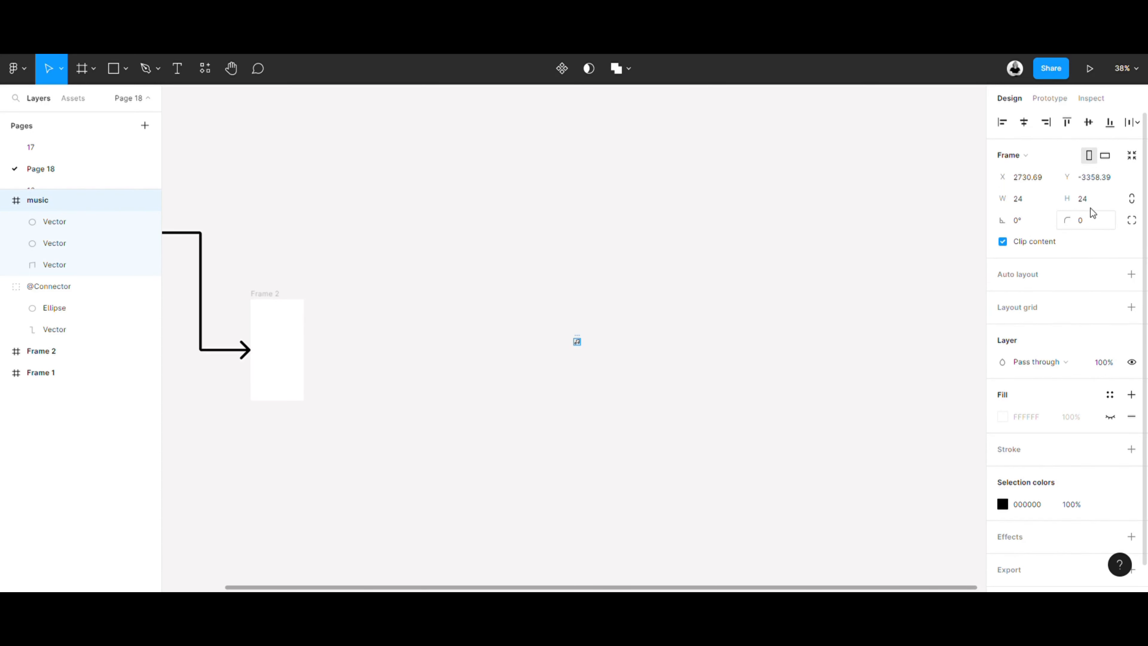
left_click(1131, 203)
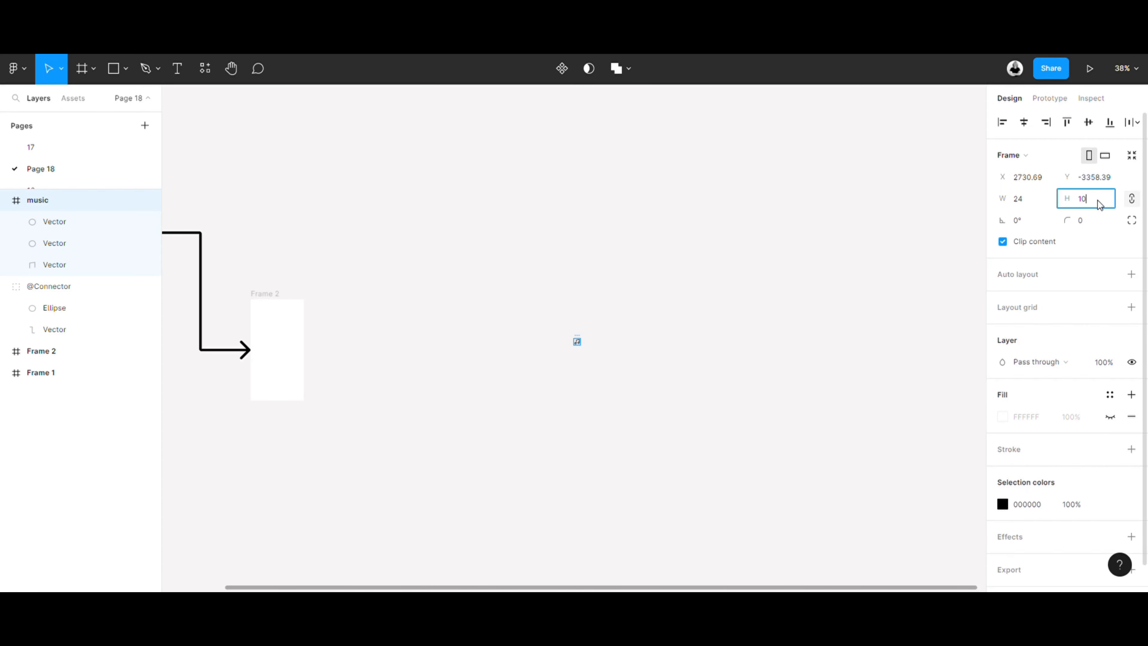
key("Return")
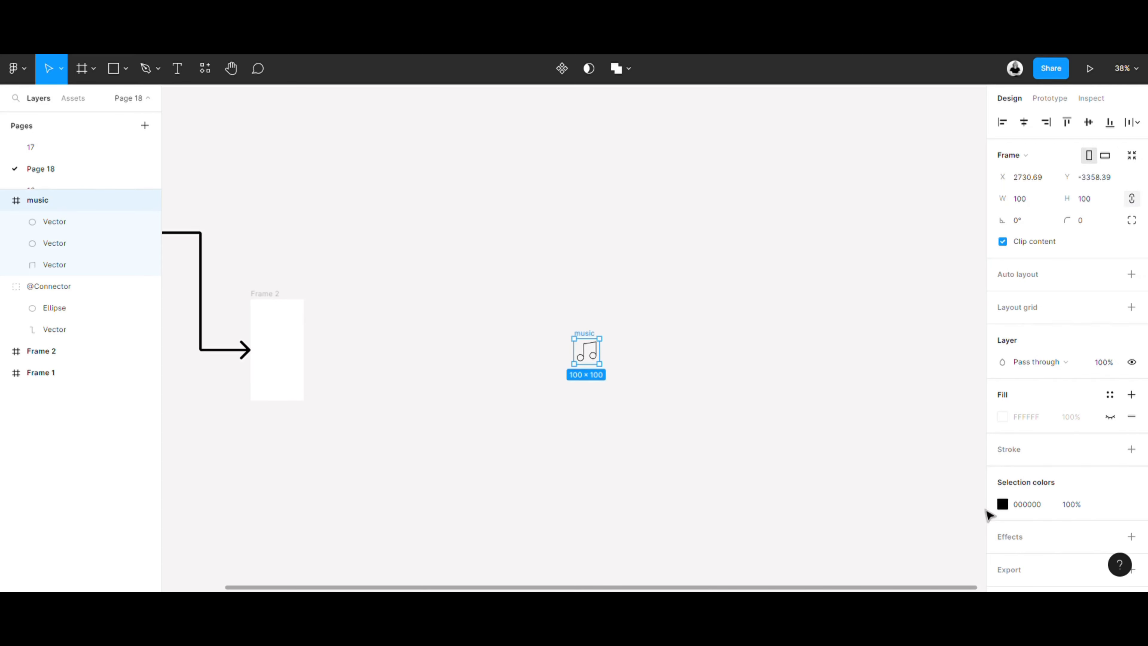
- Recolour the music icon to red F21616 and move it to the upper right of Frame 2
left_click(1003, 504)
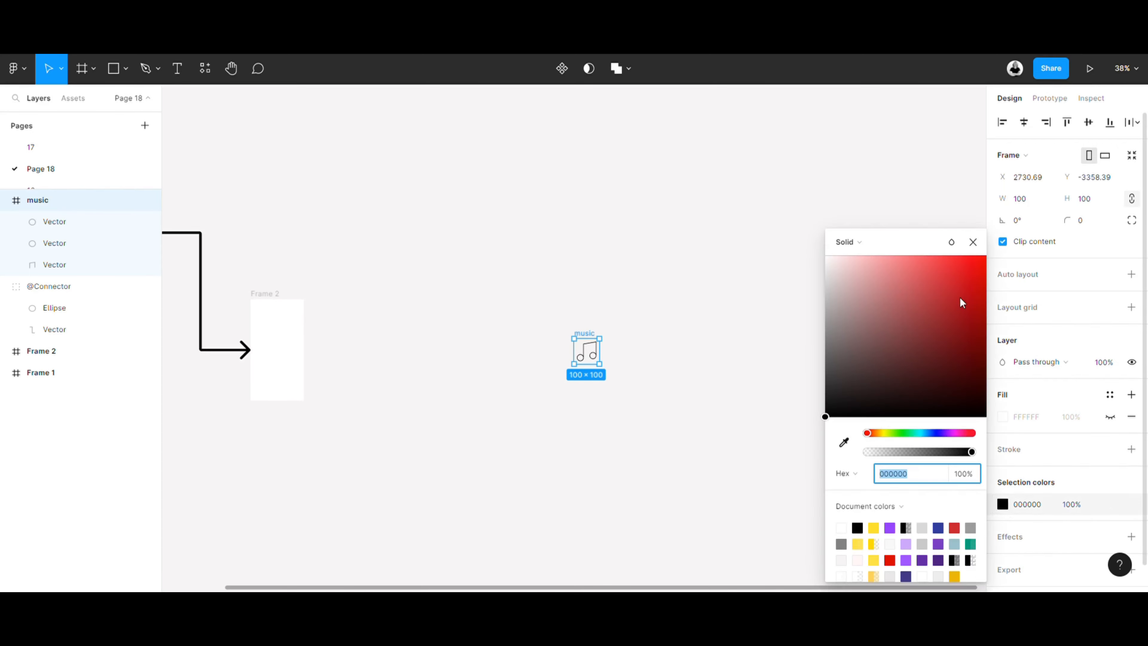
left_click(961, 285)
left_click_drag(970, 279, 938, 268)
left_click(799, 277)
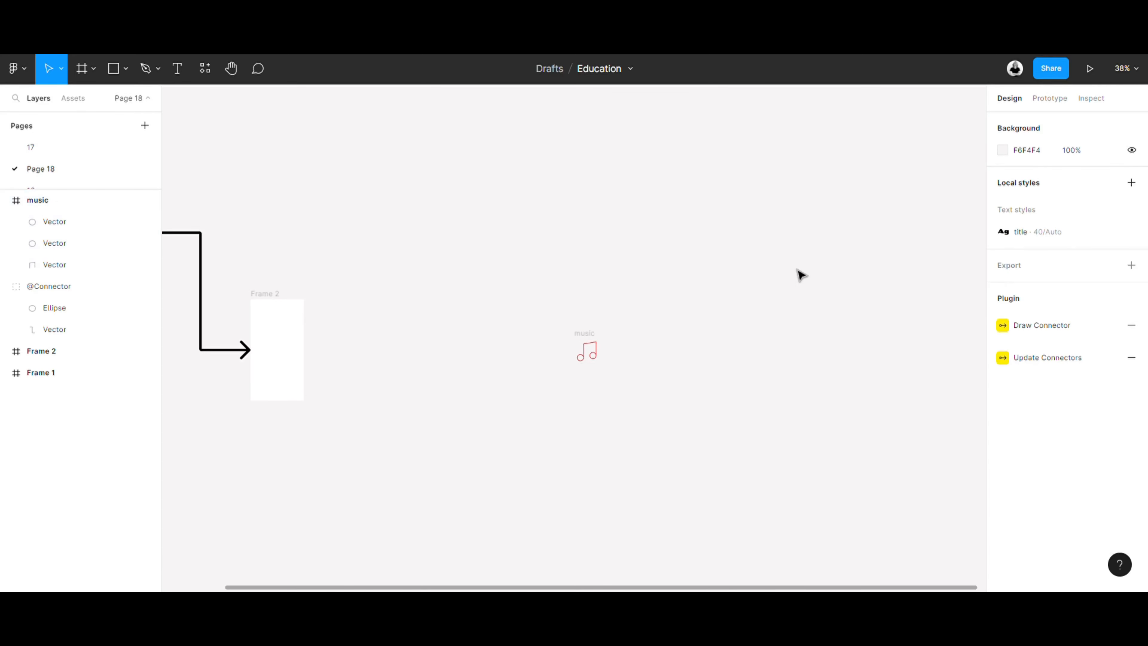
left_click_drag(587, 355, 399, 217)
- Import the personal portfolio website onto the canvas by its pasted URL with the html.to.design plugin, and close the plugin
right_click(547, 313)
mouse_move(646, 428)
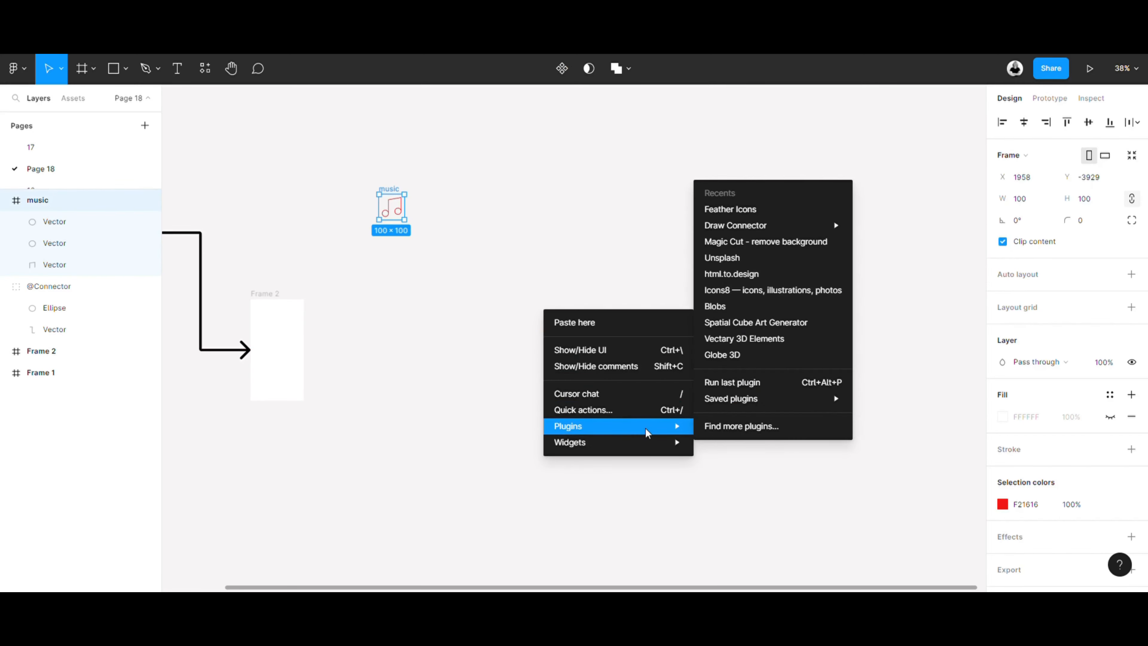
left_click(746, 428)
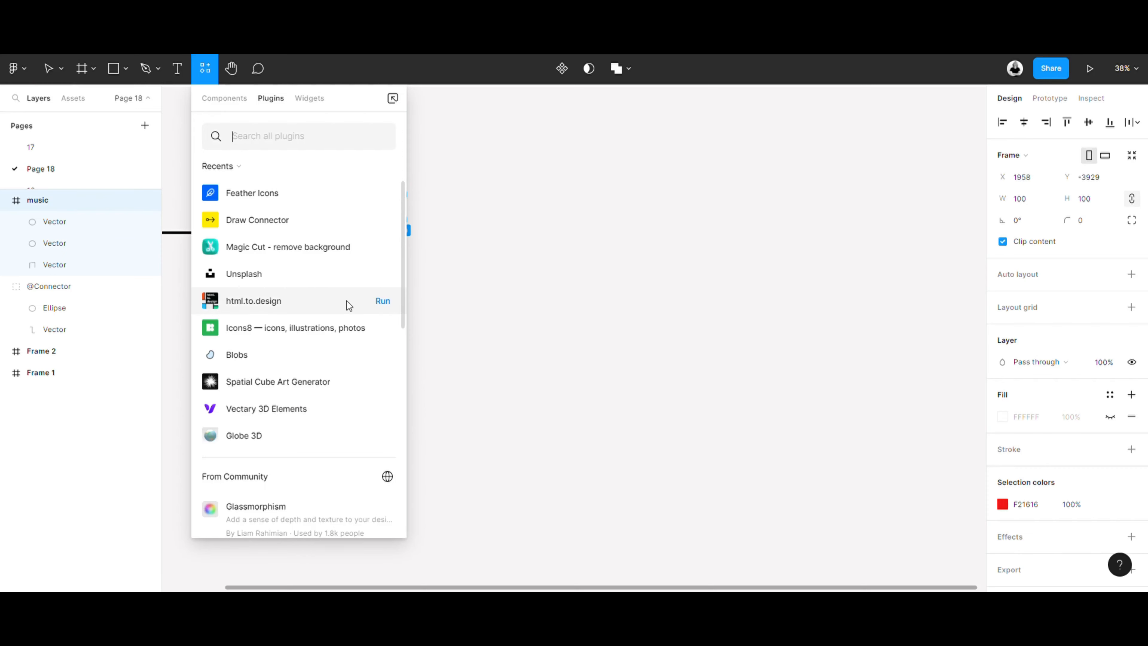
left_click(383, 301)
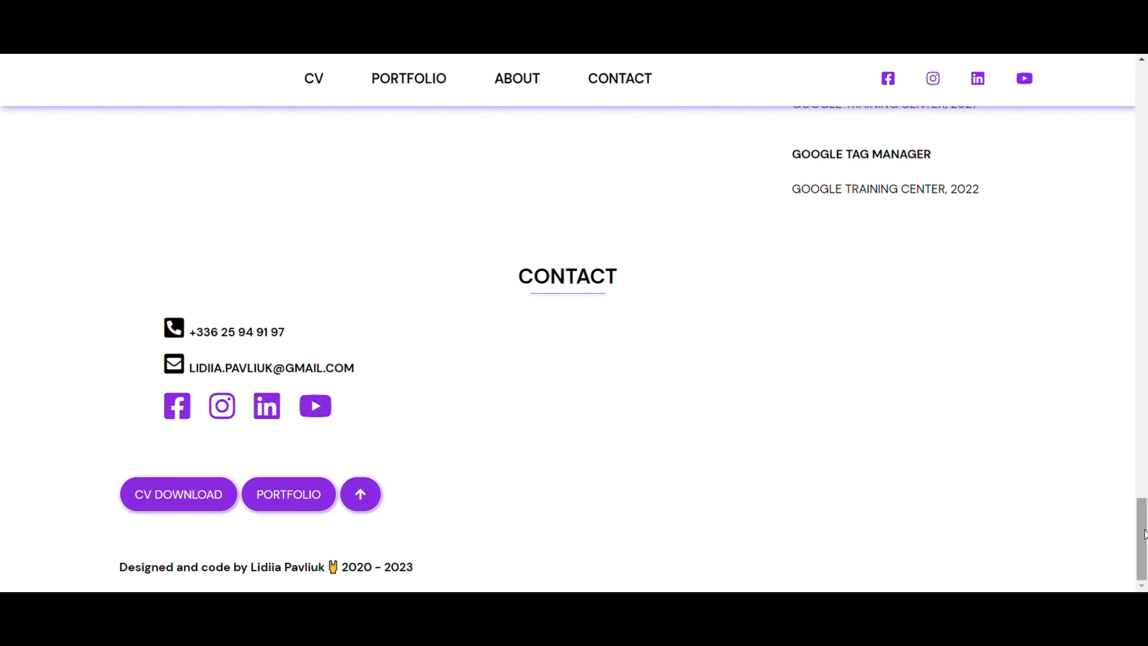
left_click_drag(1142, 536, 1142, 106)
scroll(489, 300, "down", 6)
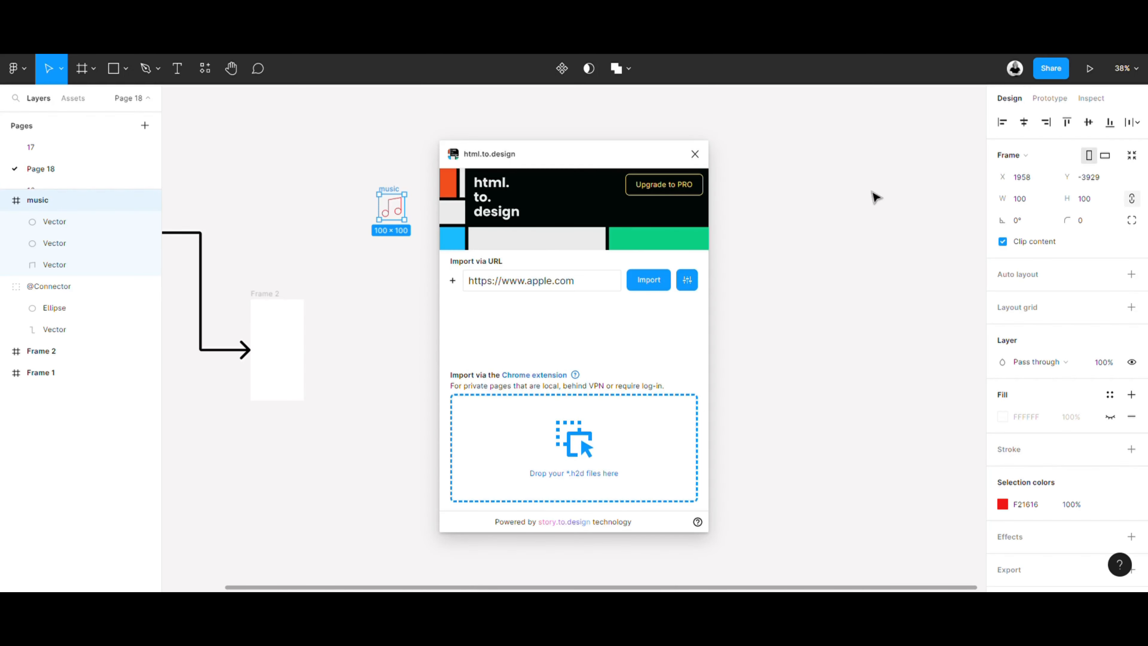
left_click(550, 274)
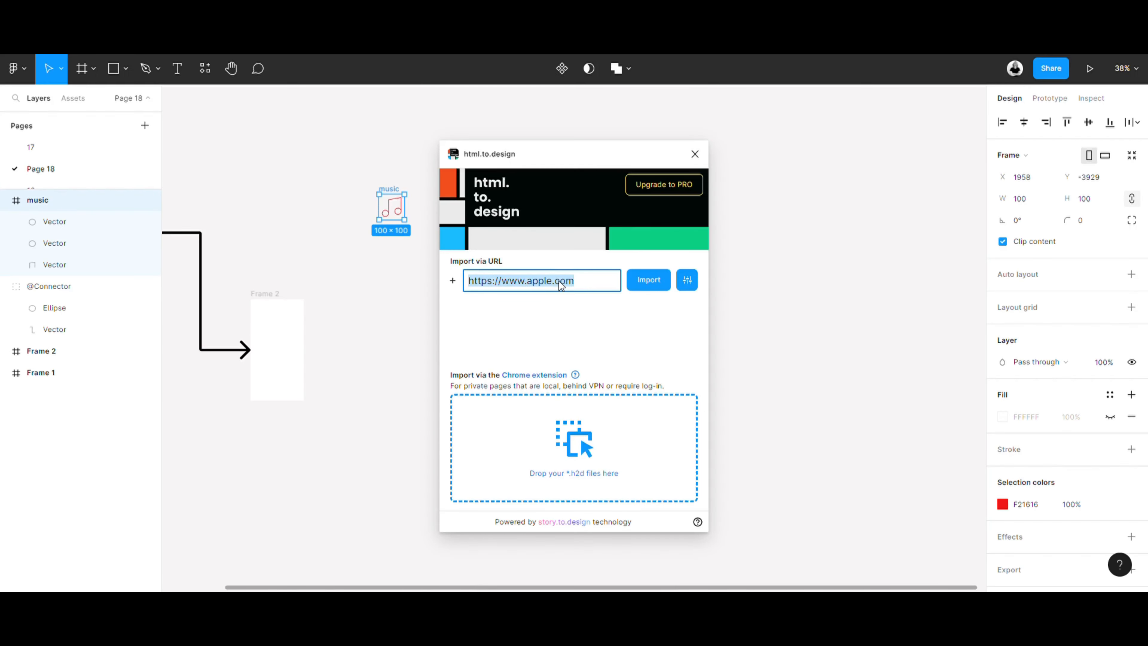
key("ctrl+v")
left_click(653, 281)
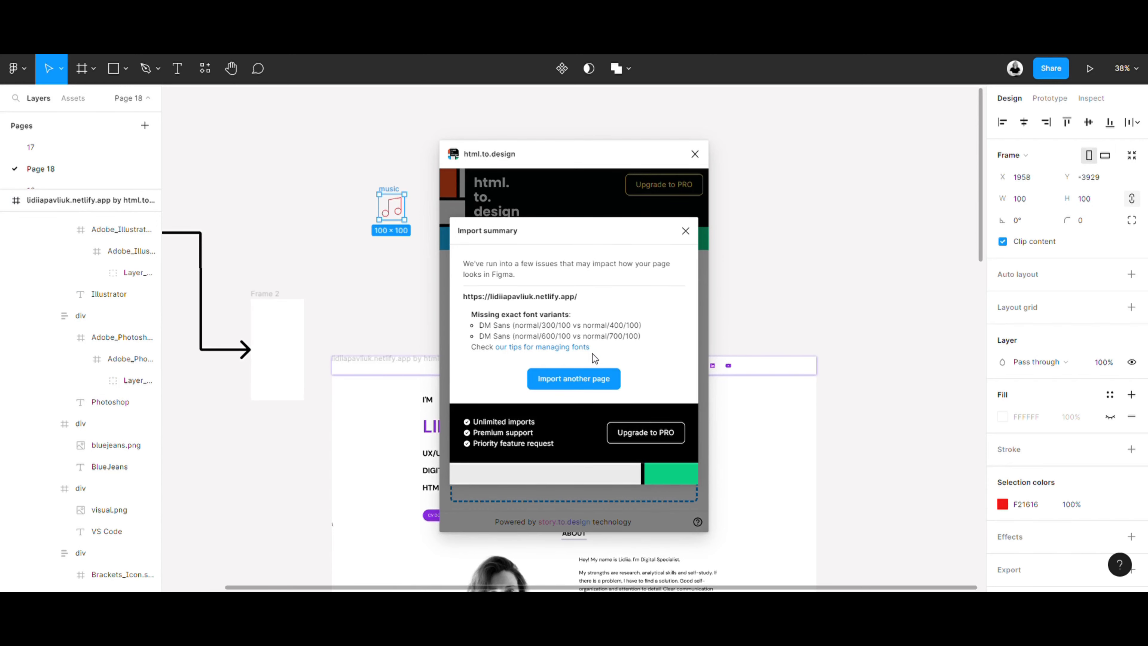
left_click(685, 231)
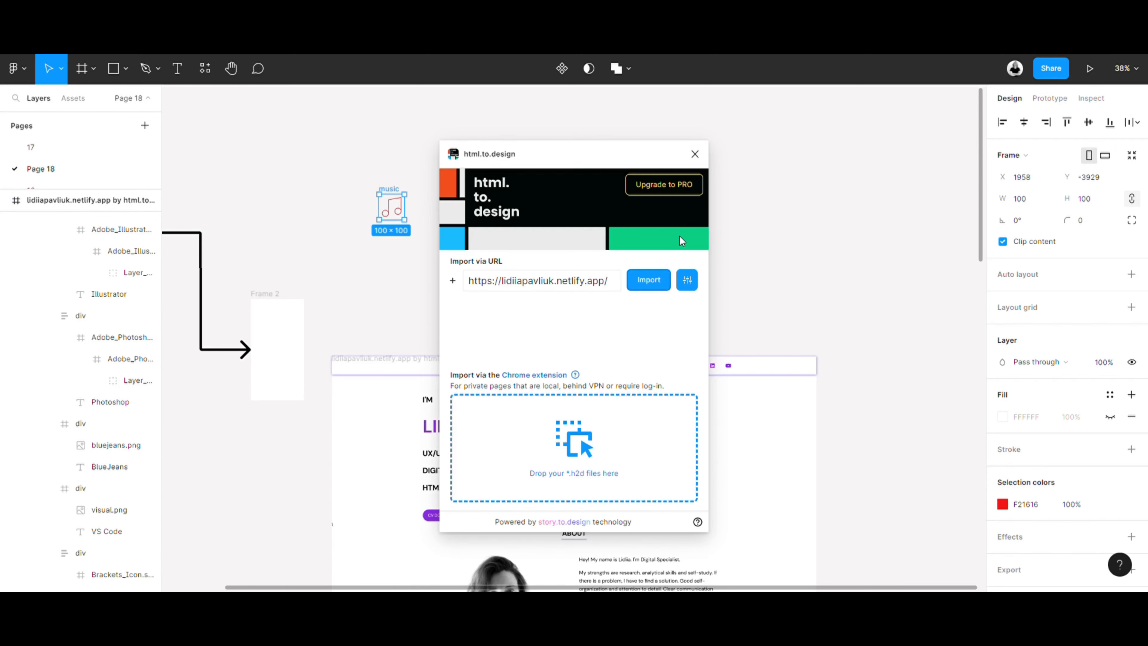
left_click(694, 153)
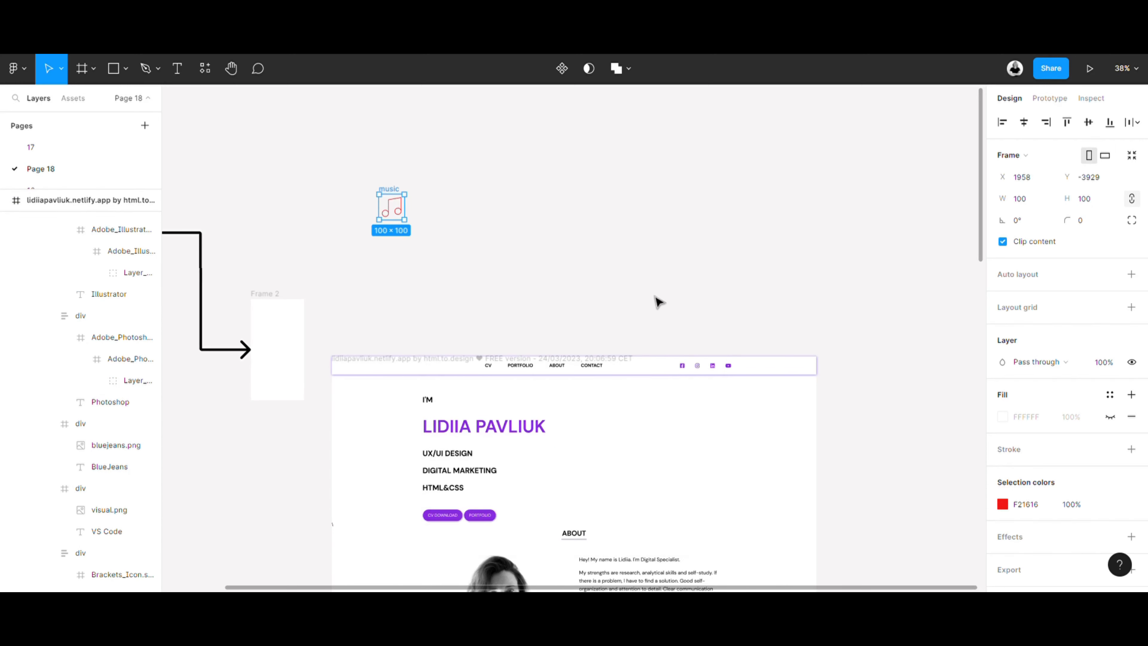
- Examine the imported portfolio page from top to contact section and compare it with the original website in the browser
scroll(662, 295, "down", 1)
scroll(901, 534, "down", 12)
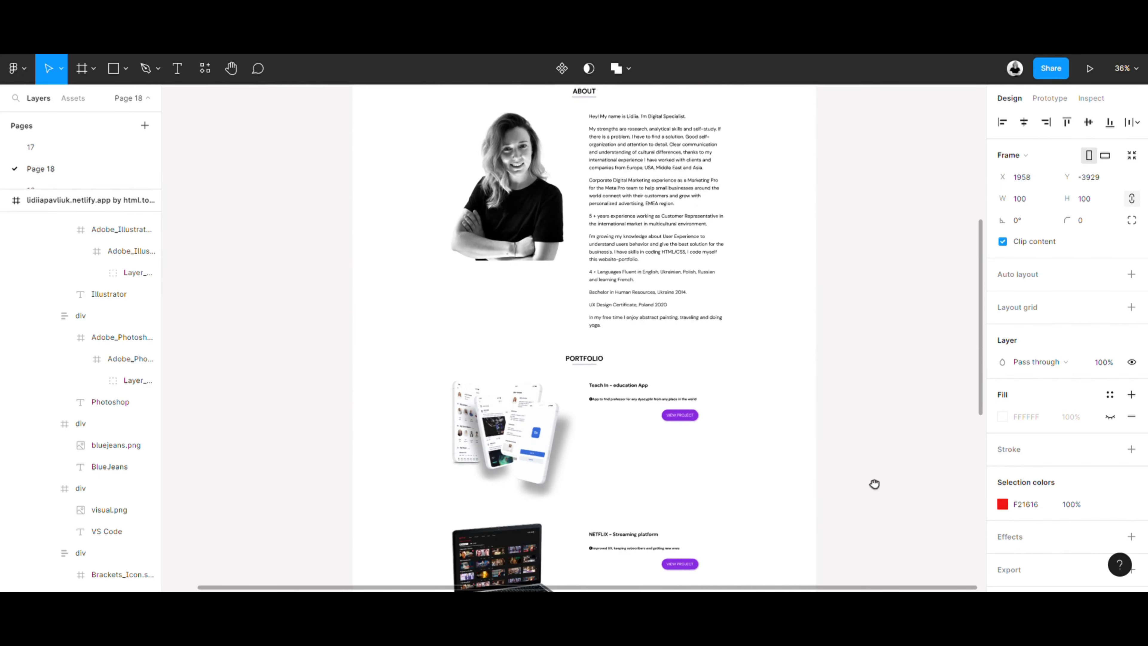
scroll(881, 480, "down", 8)
scroll(868, 470, "right", 2)
scroll(845, 400, "up", 3)
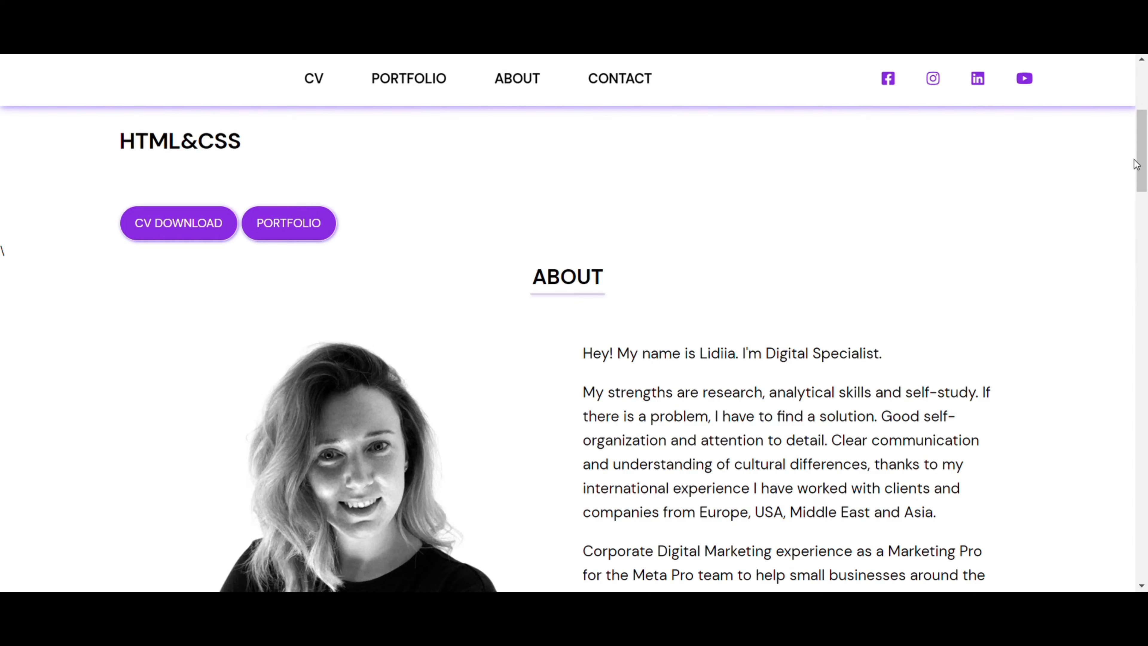
left_click_drag(1136, 164, 1125, 549)
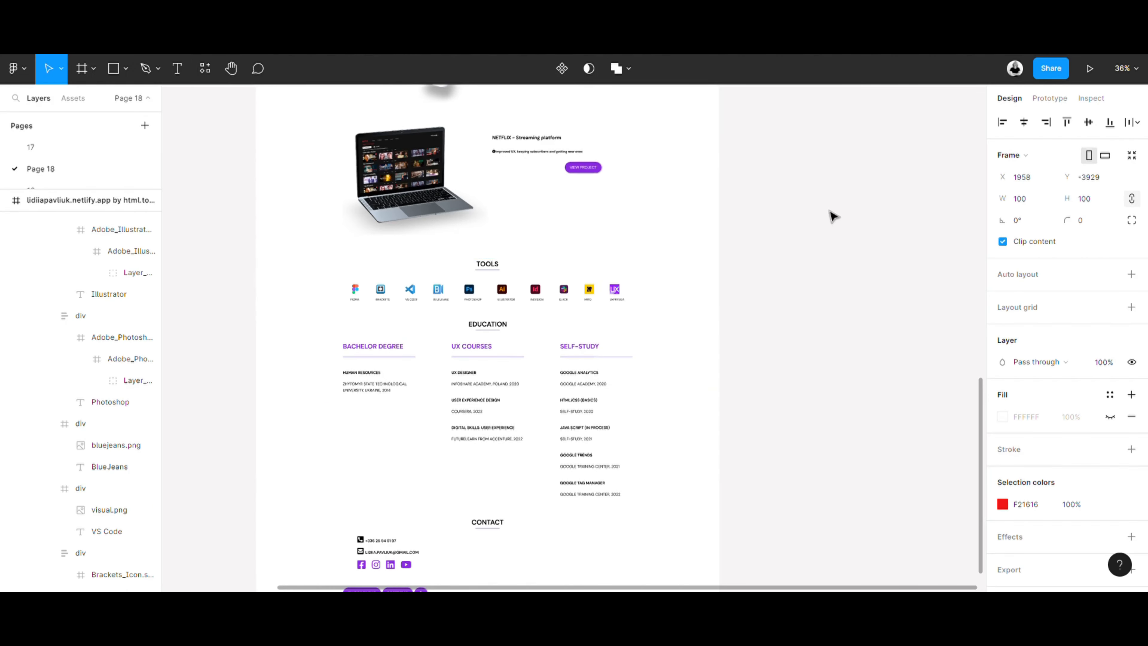
left_click(892, 241)
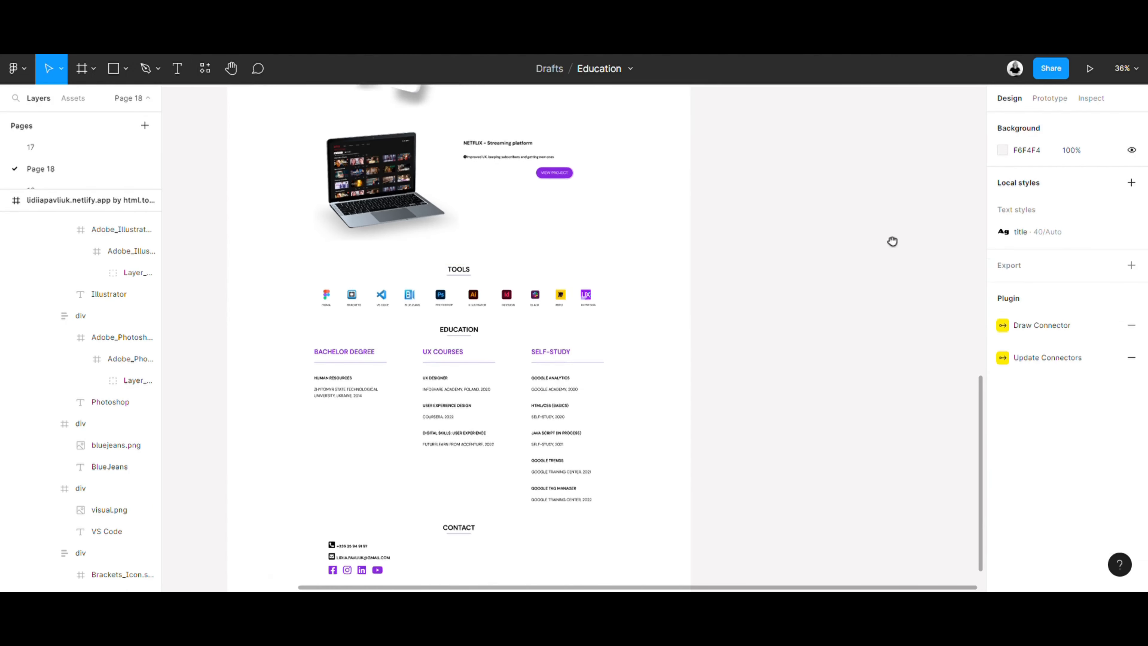
- Run the Unsplash plugin, search for food photos, and insert the hand-held ice cream cone picture on the empty canvas
left_click_drag(892, 241, 568, 459)
right_click(536, 337)
mouse_move(650, 453)
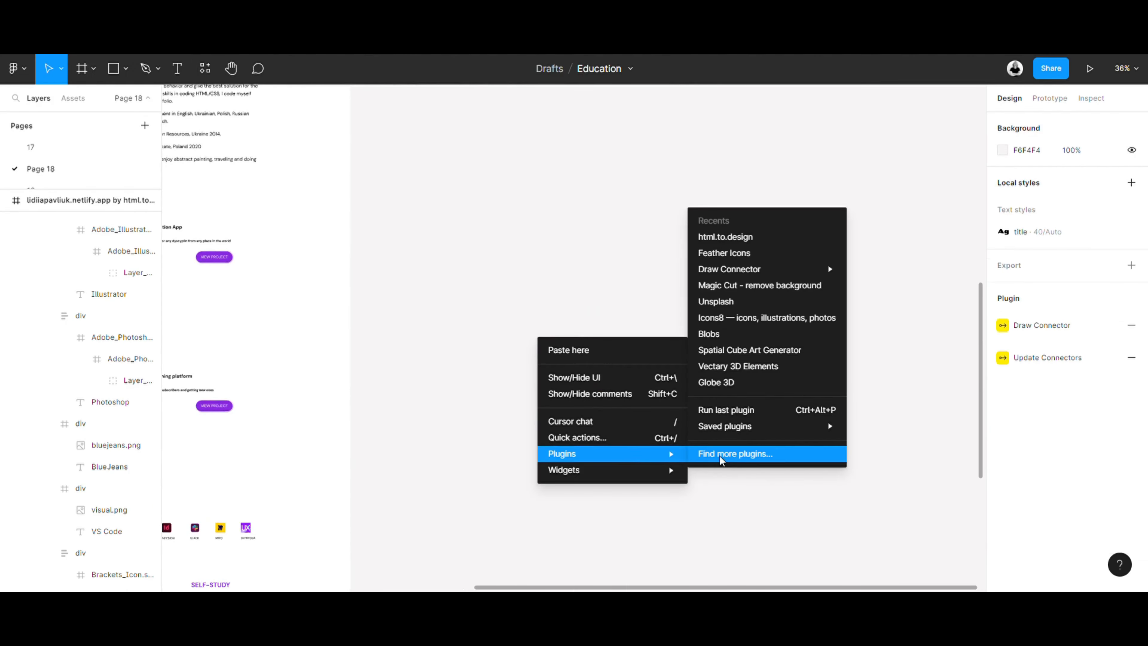
left_click(725, 456)
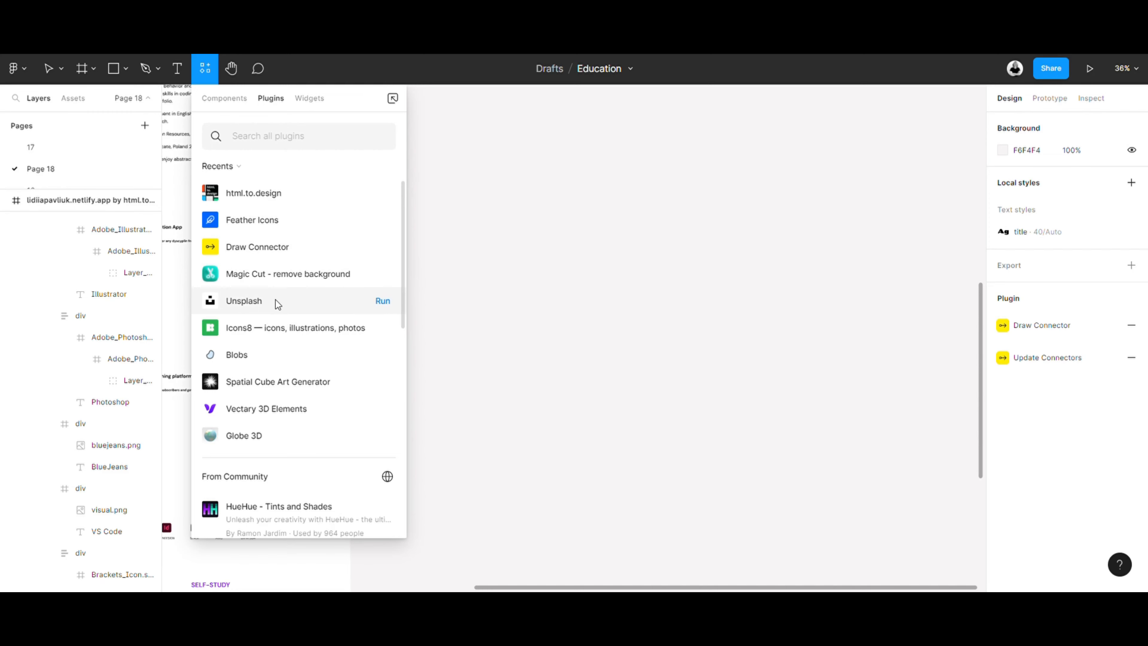
left_click(380, 306)
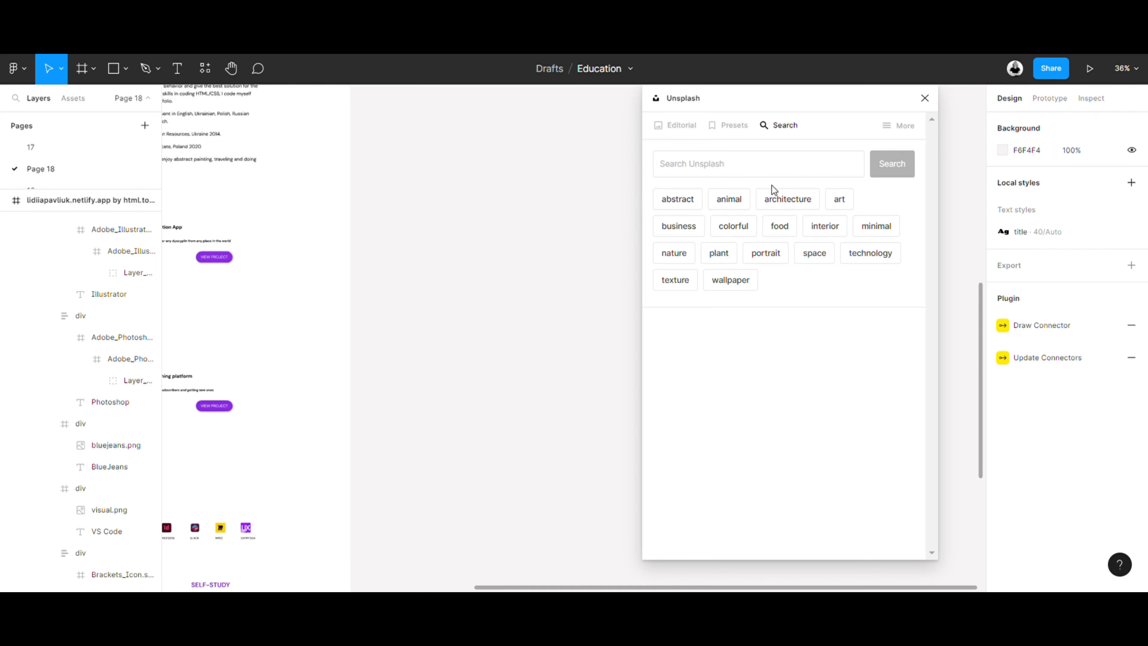
left_click(758, 170)
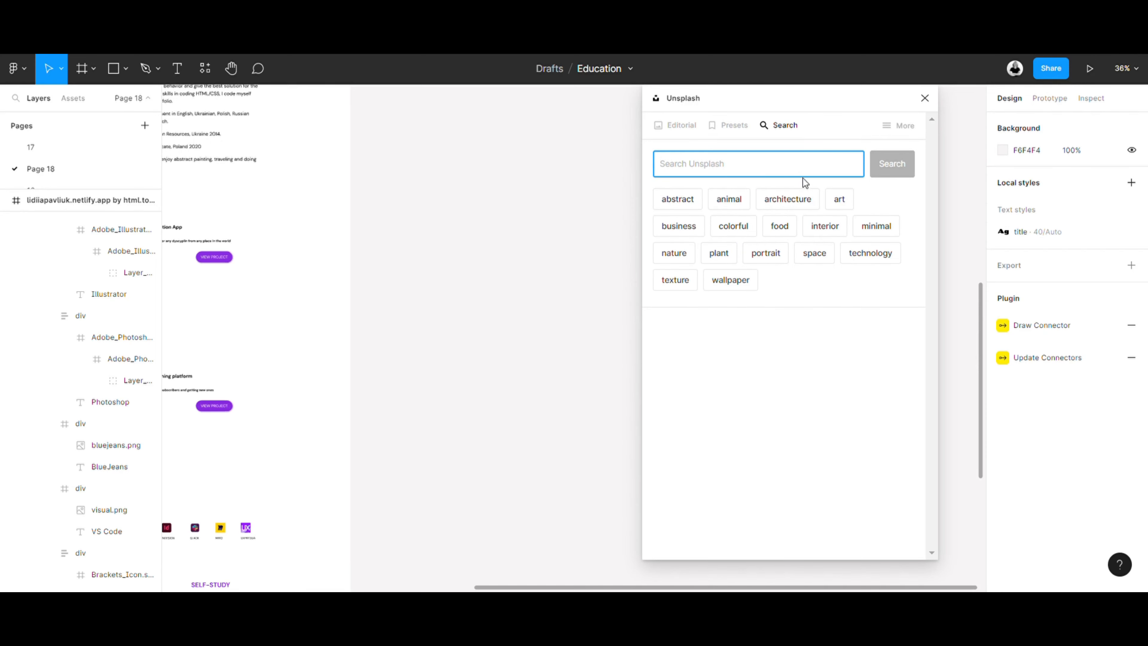
left_click(779, 222)
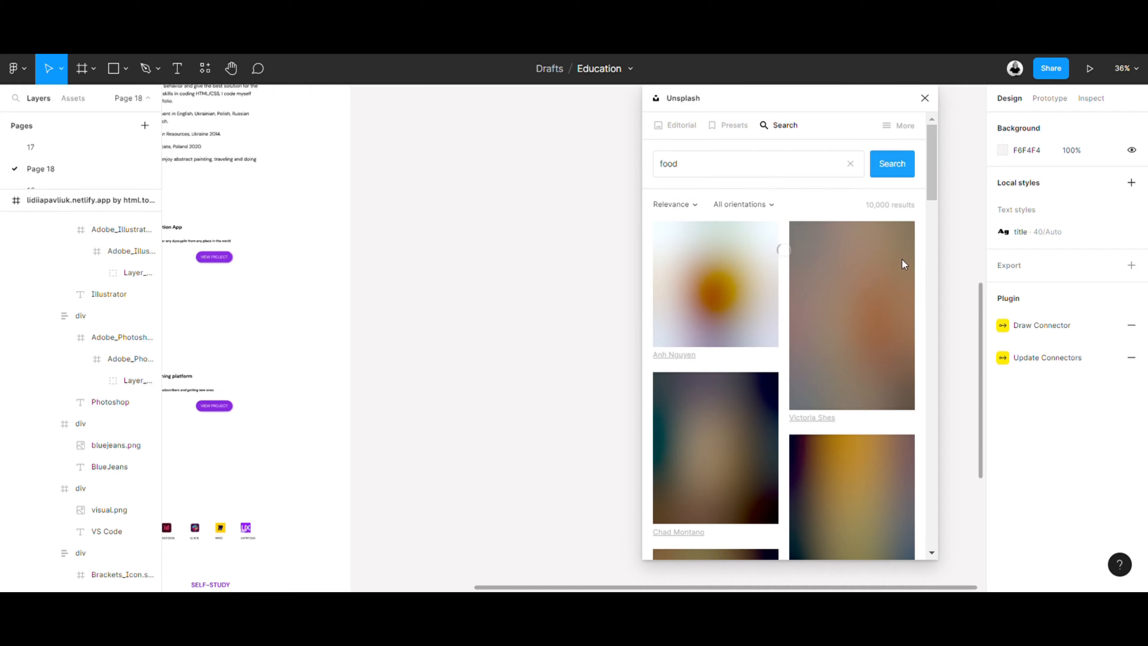
scroll(881, 275, "down", 10)
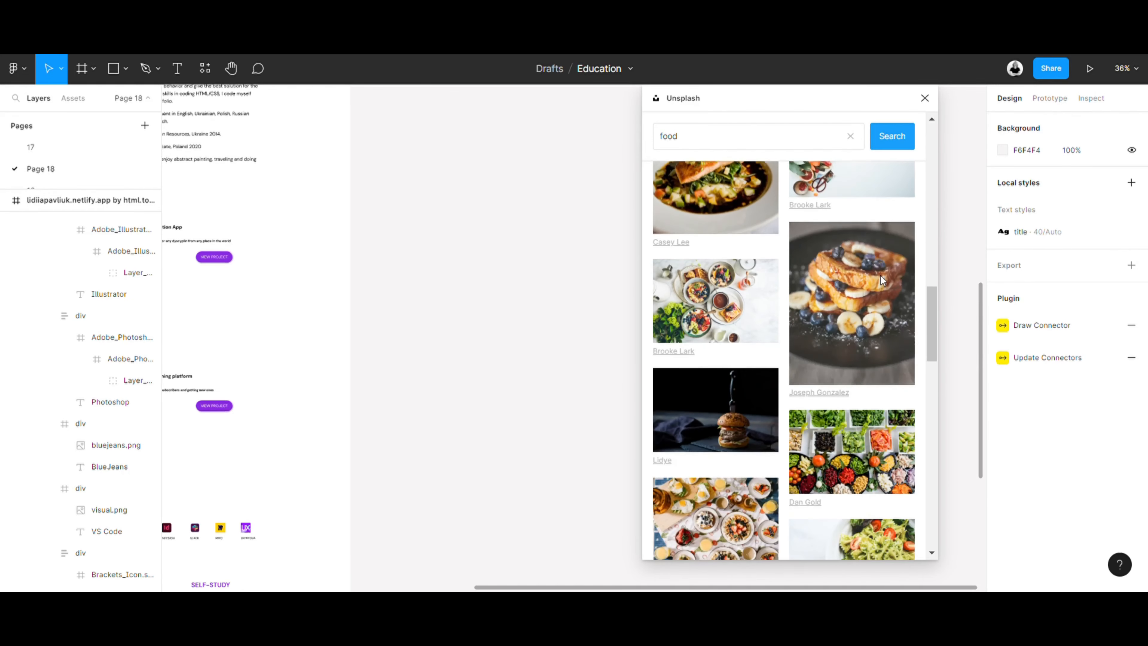
scroll(881, 276, "down", 6)
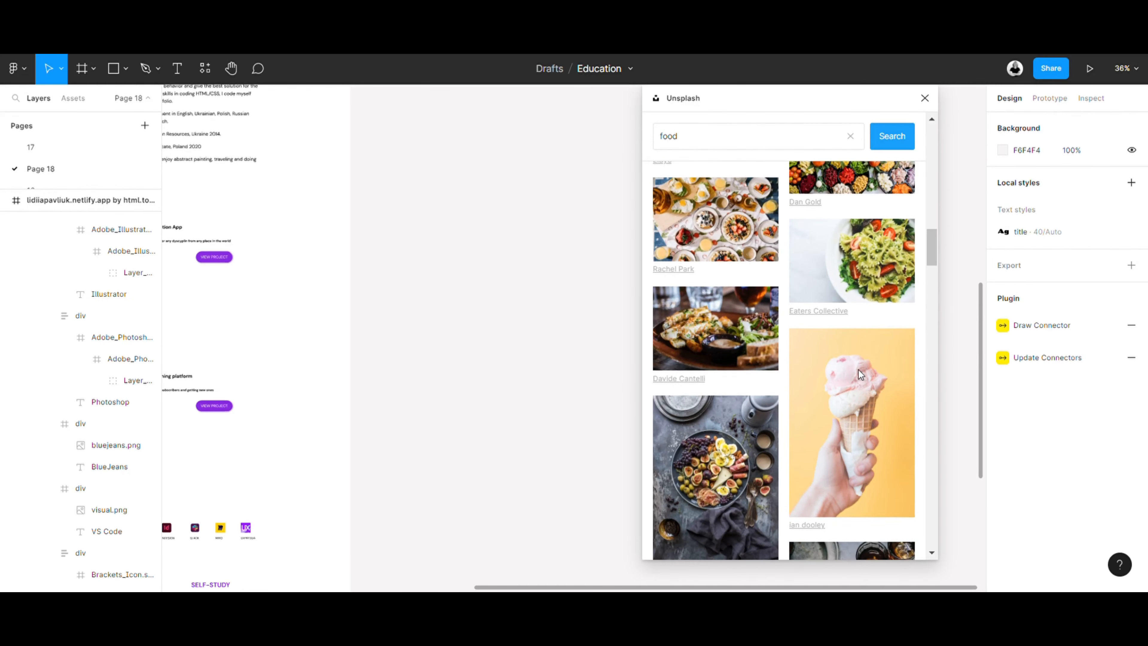
left_click(858, 370)
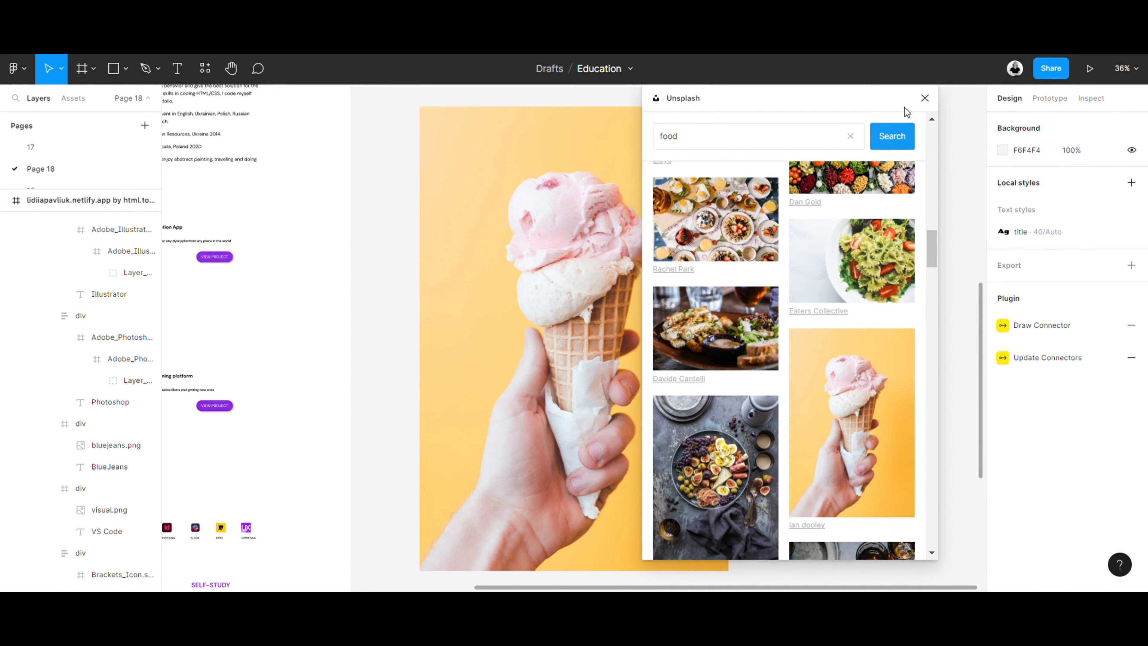
- Close the Unsplash plugin and open the ice cream photo in the Magic Cut - remove background plugin
left_click(925, 99)
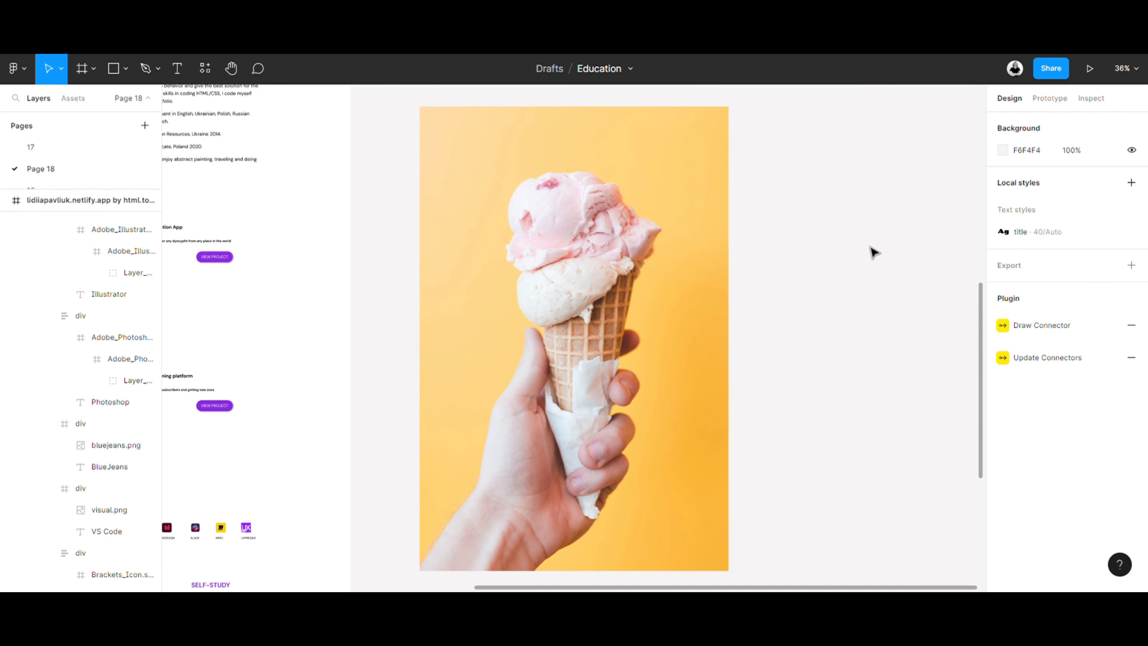
right_click(635, 285)
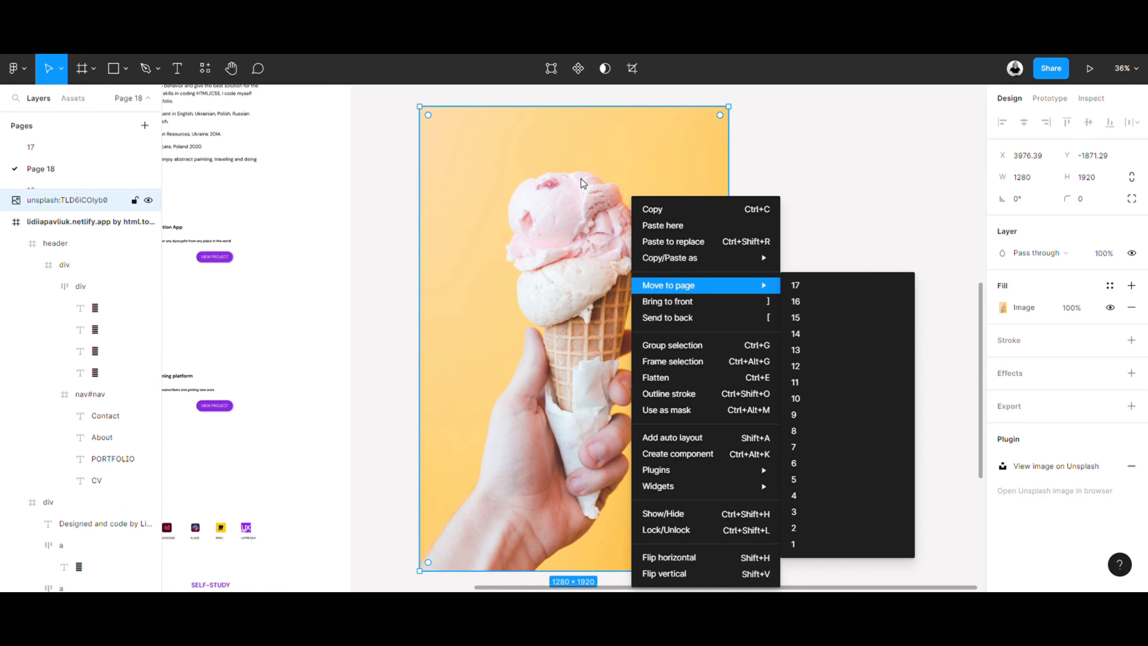
left_click(583, 181)
right_click(604, 213)
mouse_move(664, 470)
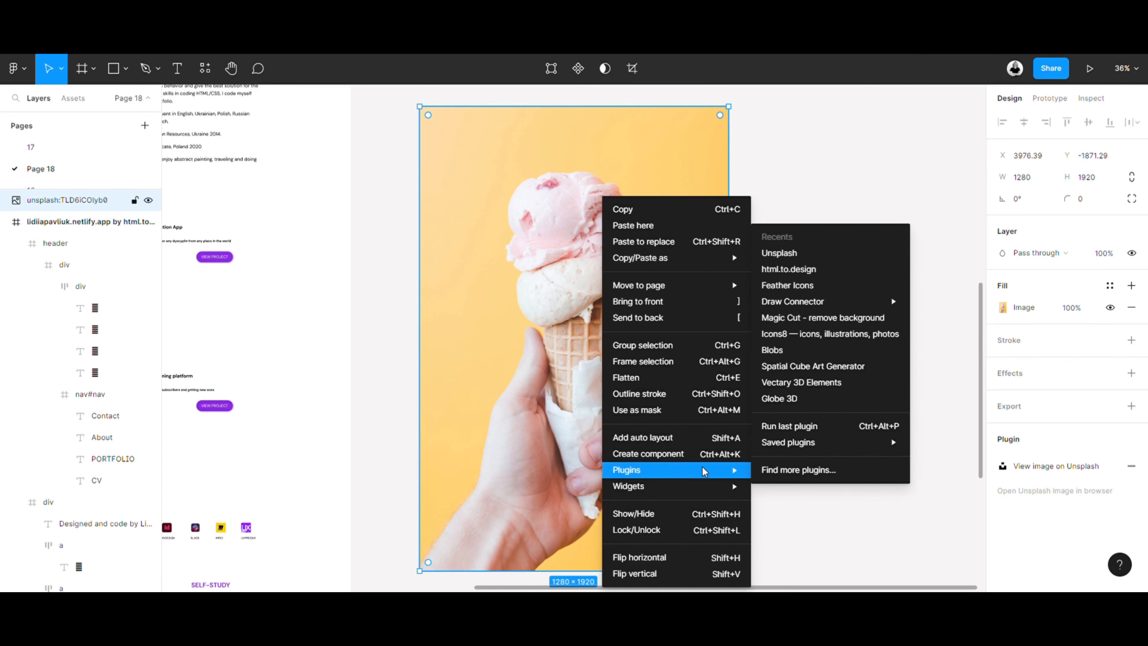
left_click(786, 470)
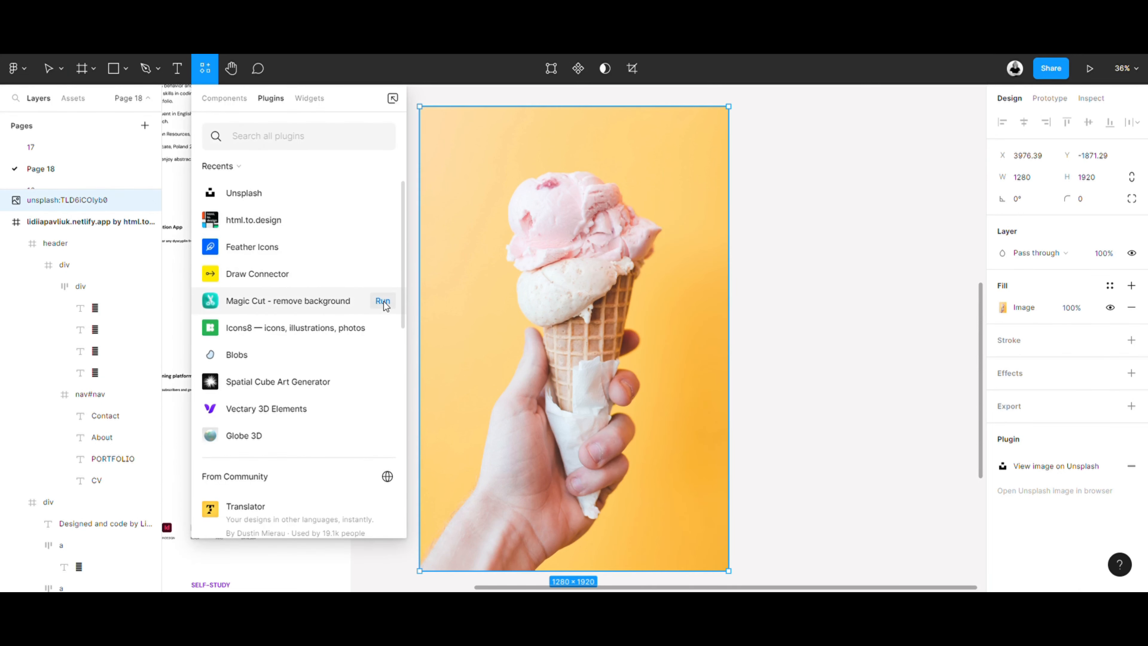
left_click(383, 301)
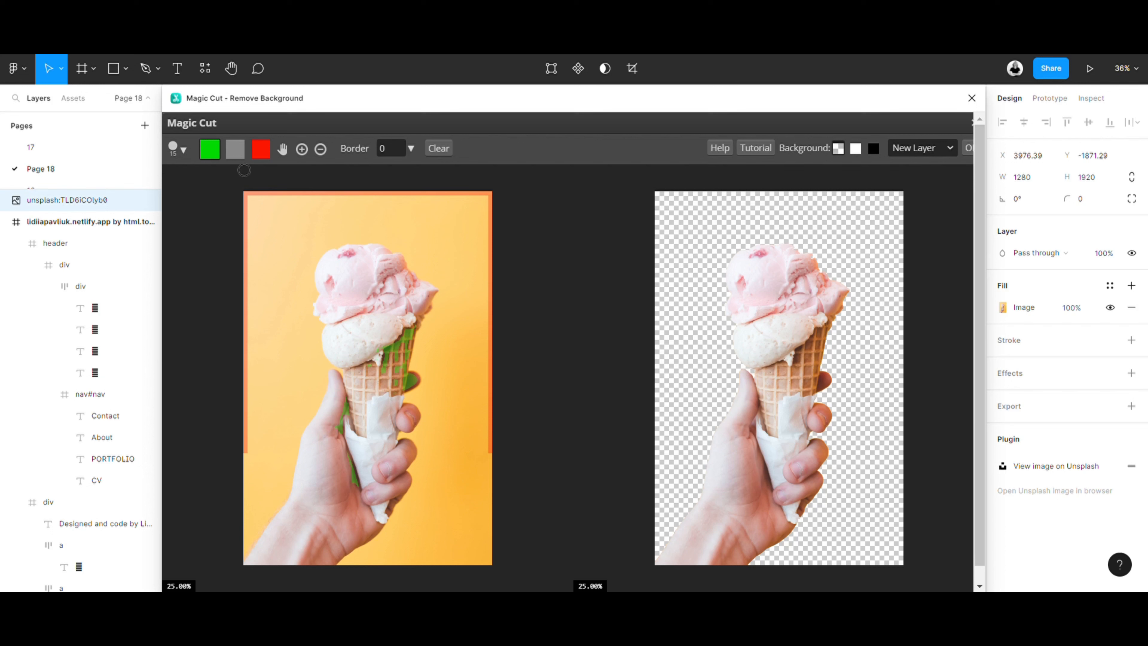
- Set the brush size to 113 px and paint a green keep stroke on the yellow background beside the ice cream
left_click(180, 149)
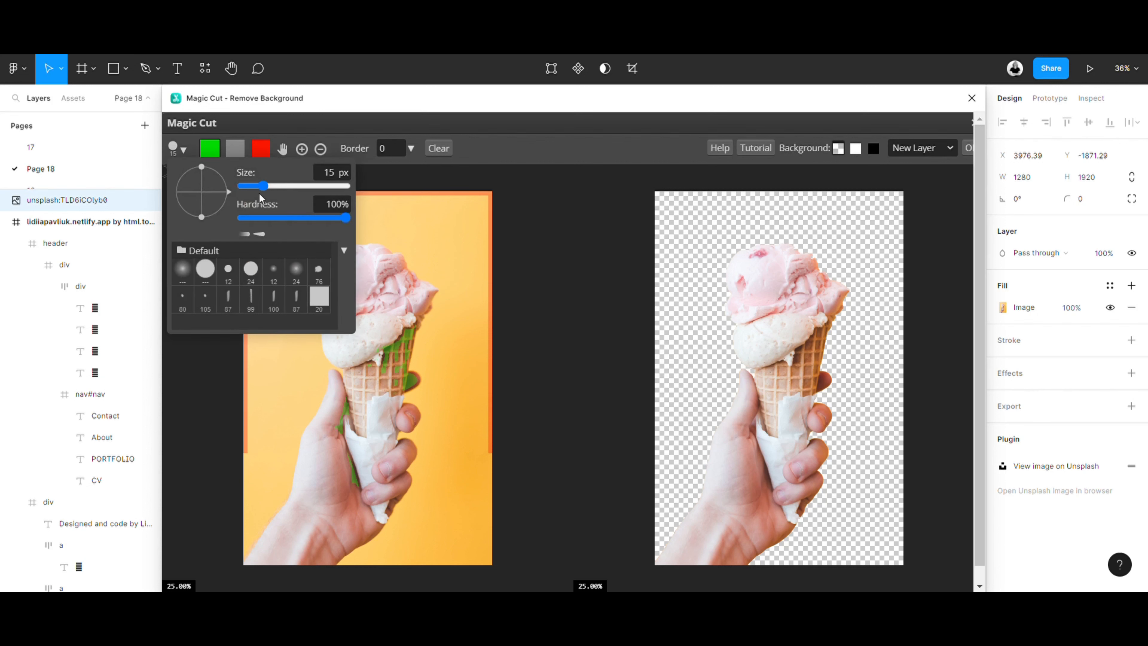
mouse_move(262, 185)
left_mouse_down()
mouse_move(290, 190)
mouse_move(257, 193)
mouse_move(288, 186)
left_mouse_up()
left_click(218, 149)
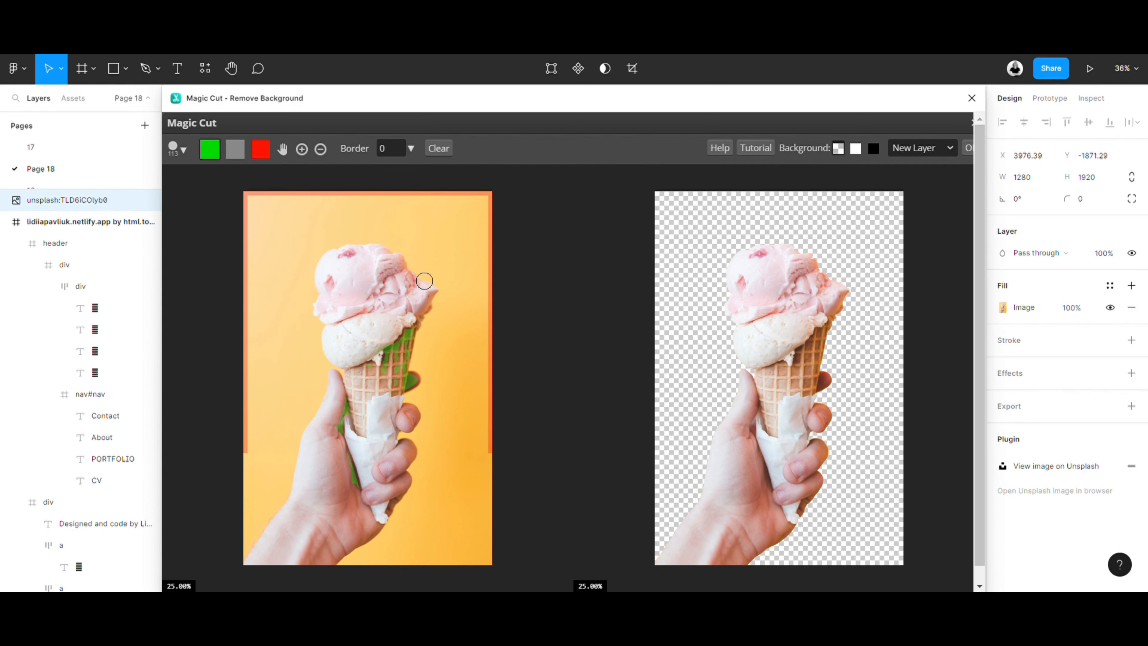
left_click(450, 230)
left_click_drag(460, 257, 463, 322)
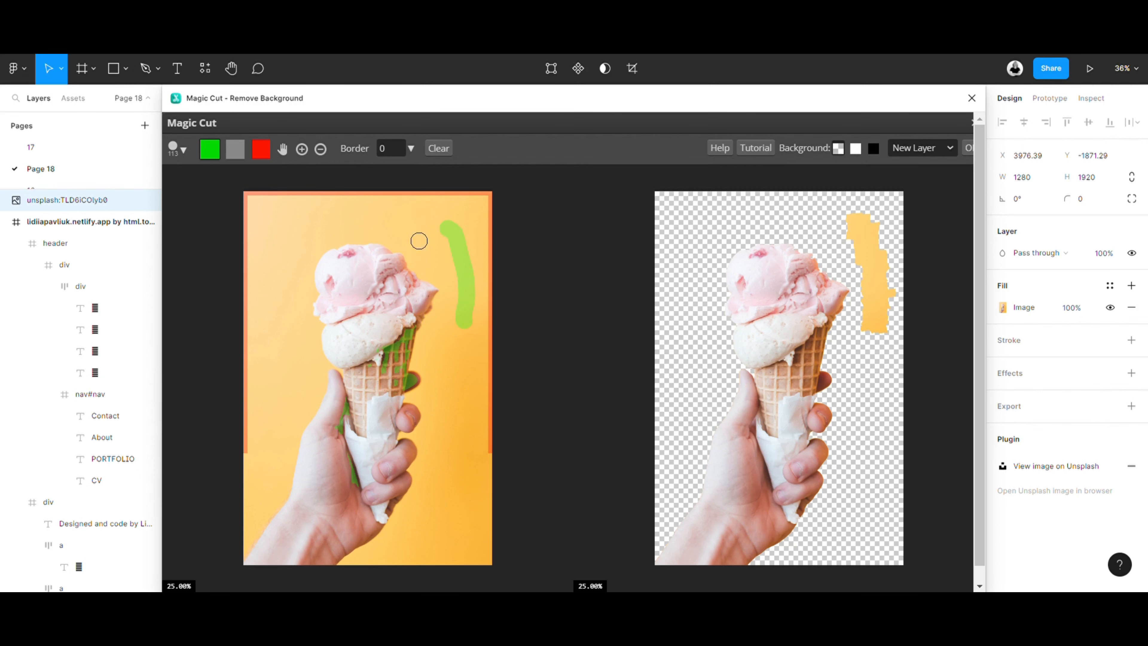
- Paint over the green background stroke with a 294 px red remove brush and mark a red spot on the pink scoop
left_click(260, 149)
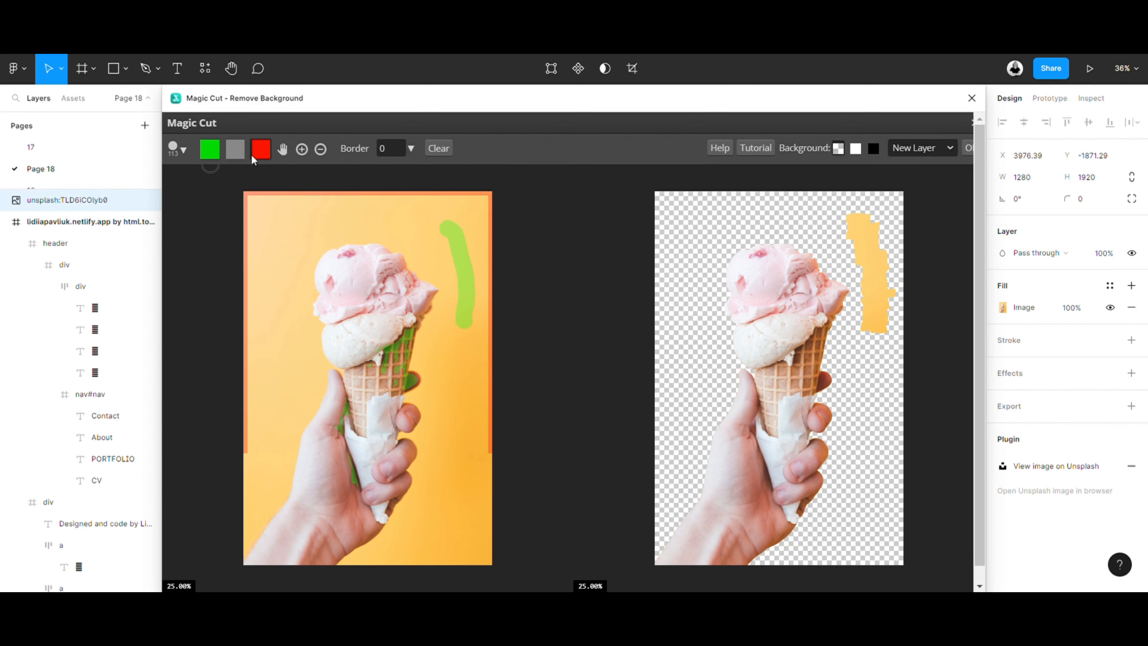
left_click(183, 150)
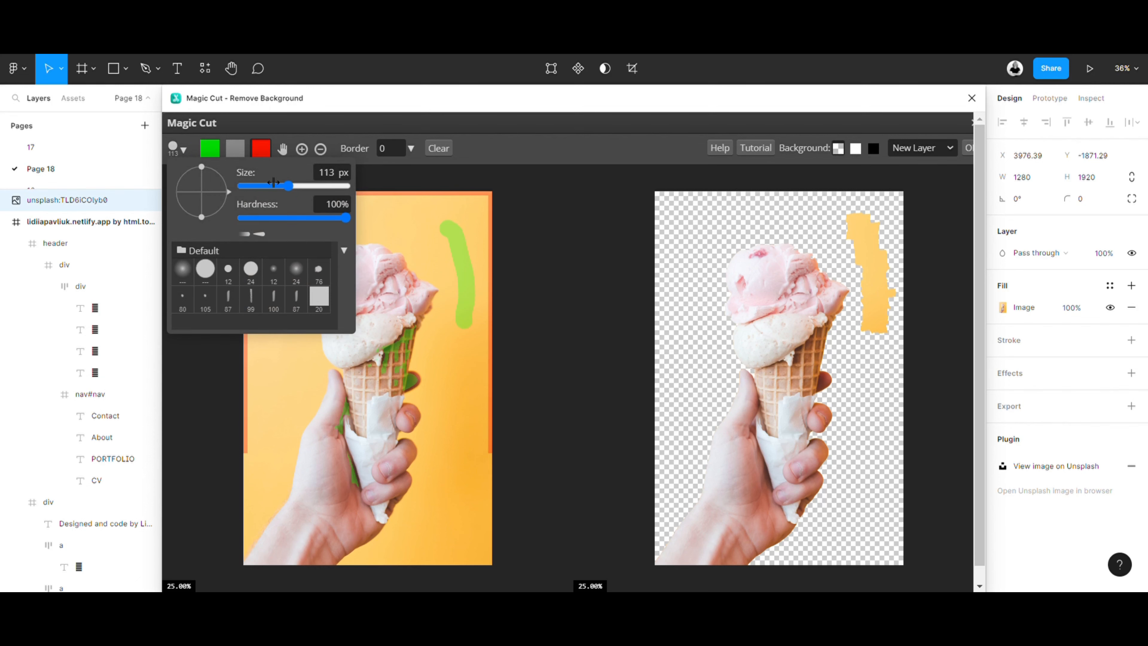
left_click_drag(274, 182, 323, 183)
left_click_drag(435, 205, 473, 355)
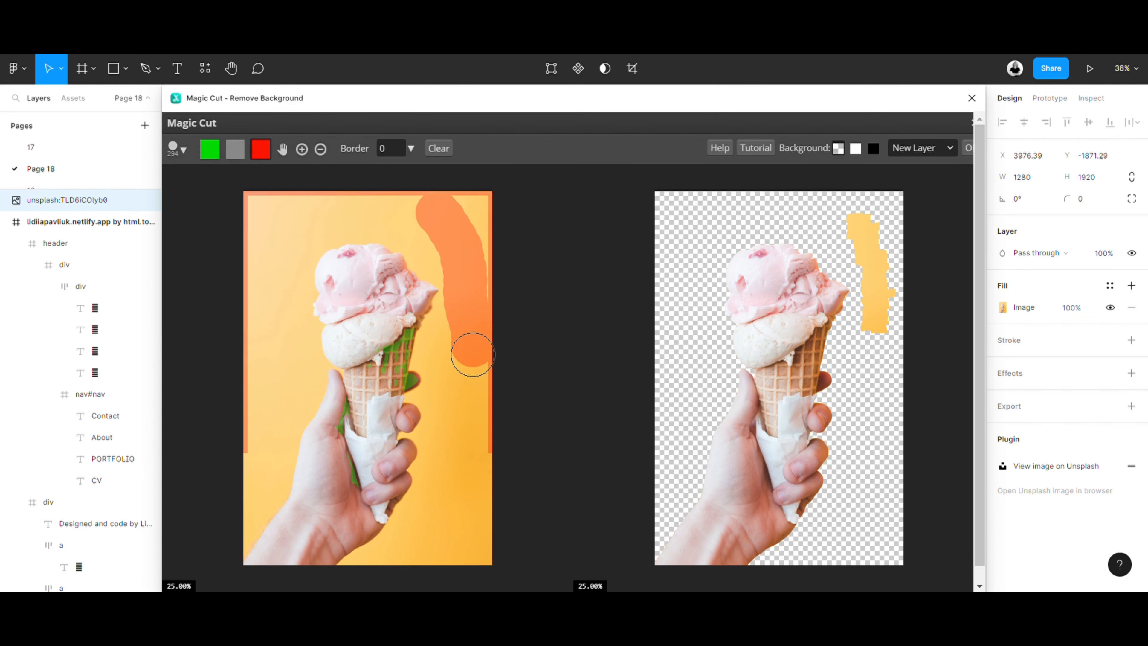
left_click(361, 284)
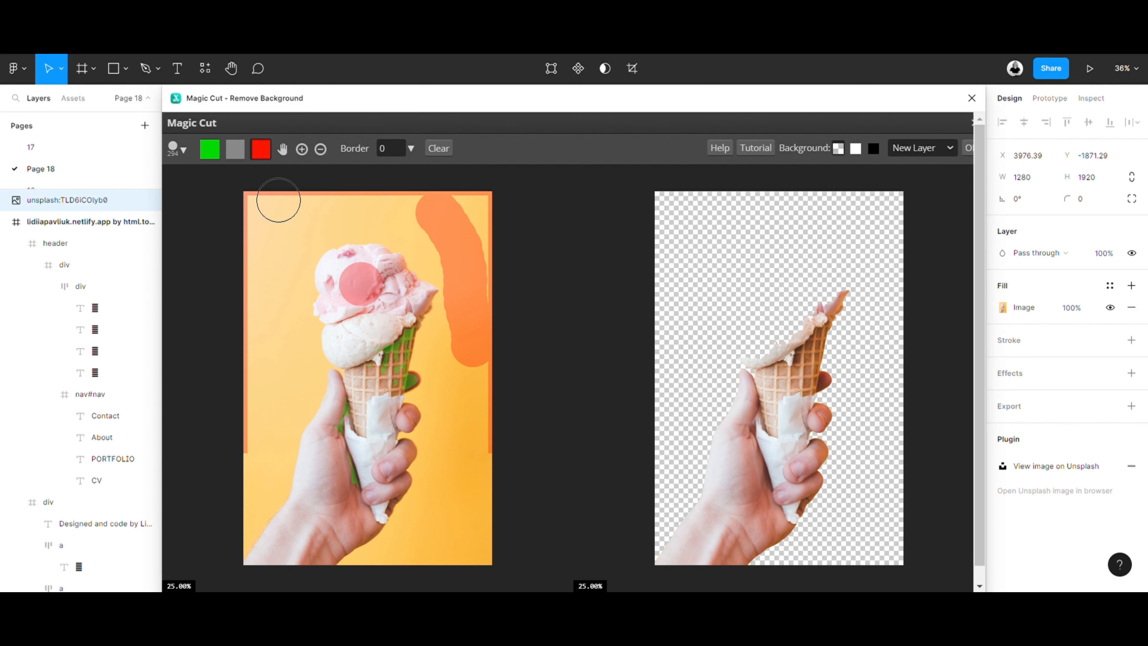
- Switch to a much smaller green keep brush and paint thin strokes on the pink scoop around and across the red spot
left_click(208, 153)
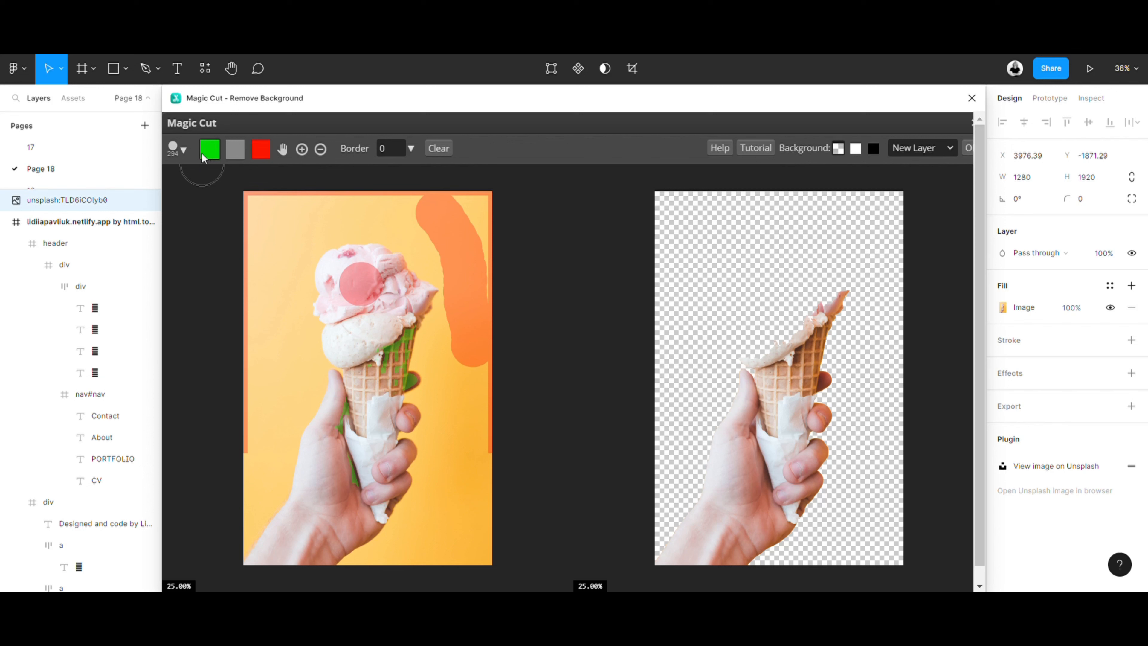
left_click(184, 151)
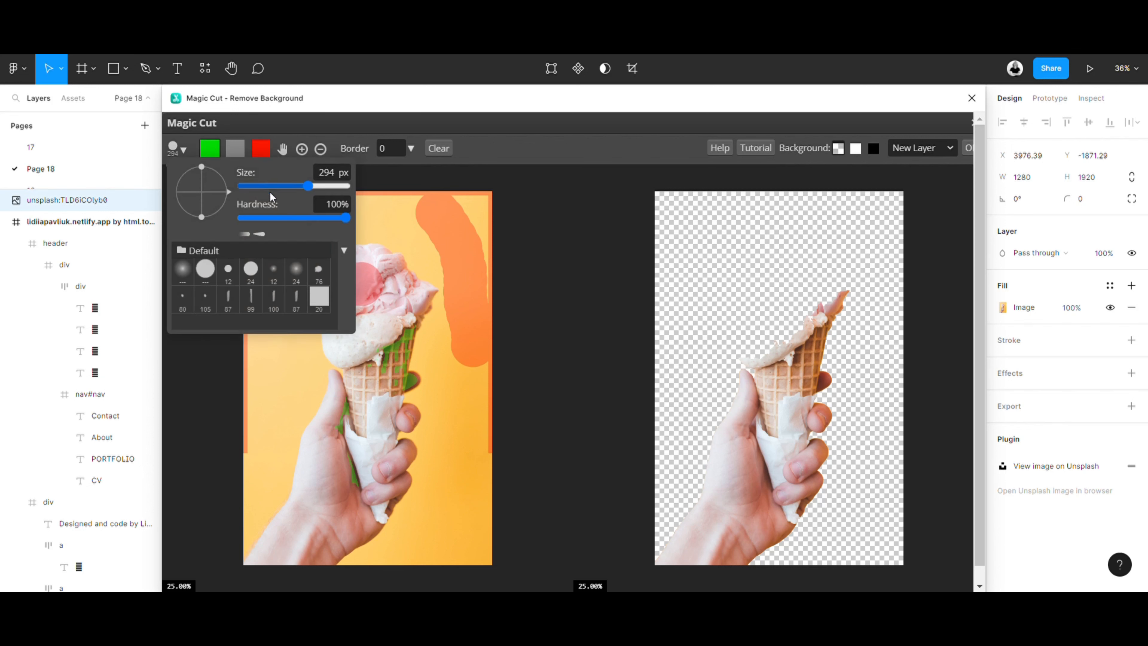
left_click(255, 186)
left_click(402, 280)
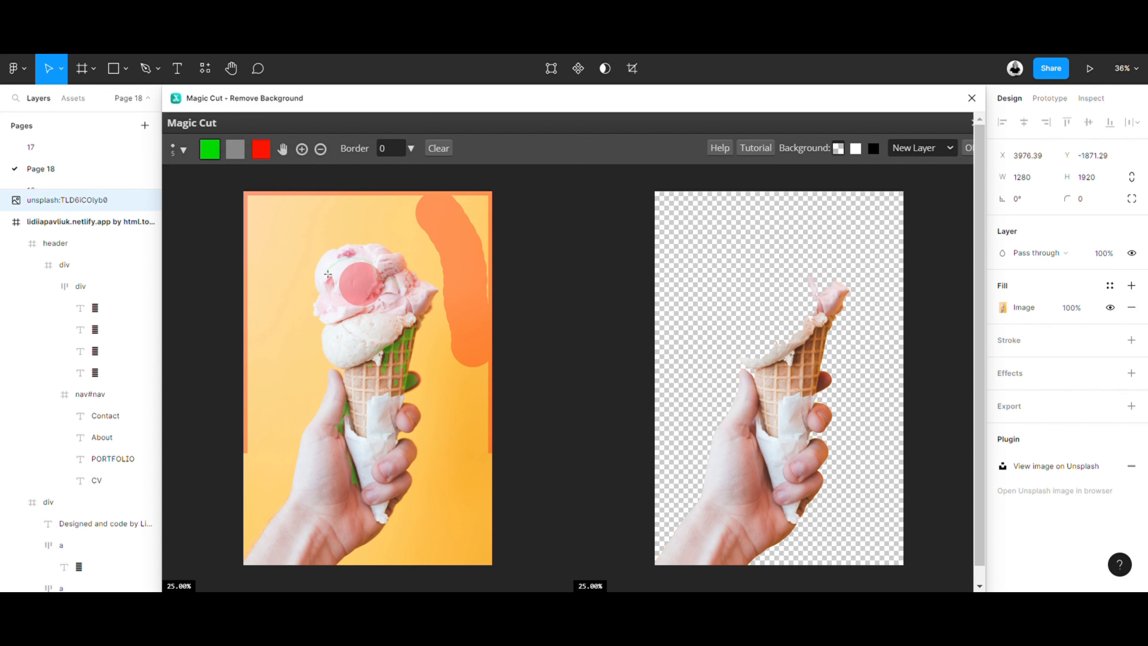
left_click_drag(327, 273, 337, 271)
scroll(362, 268, "up", 1)
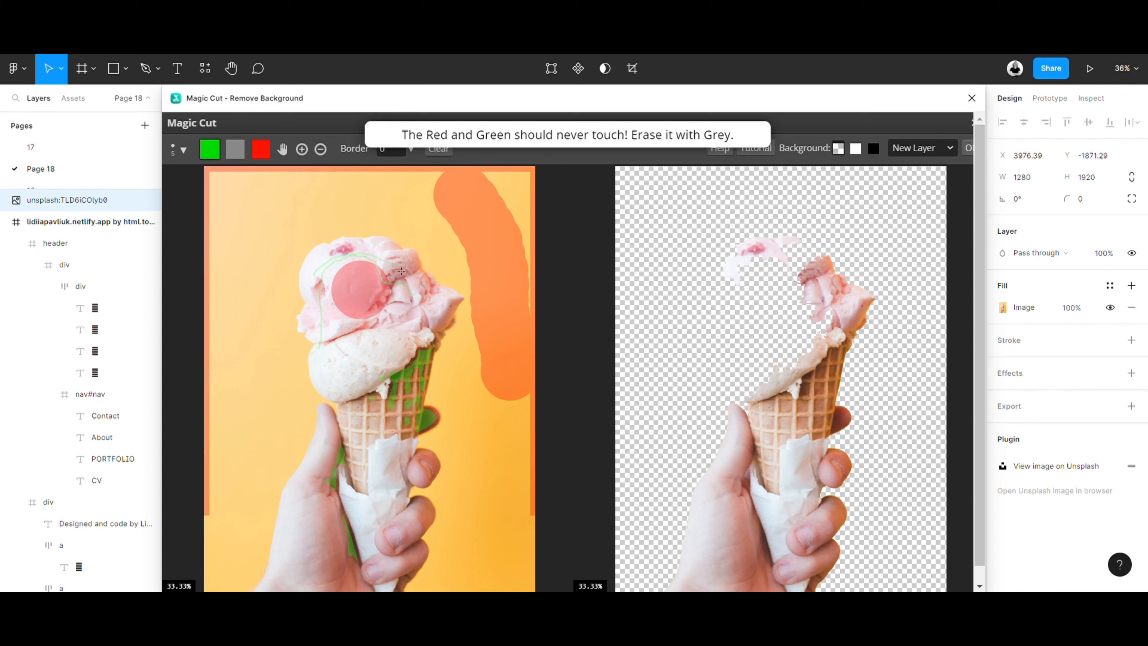
left_click_drag(367, 296, 372, 305)
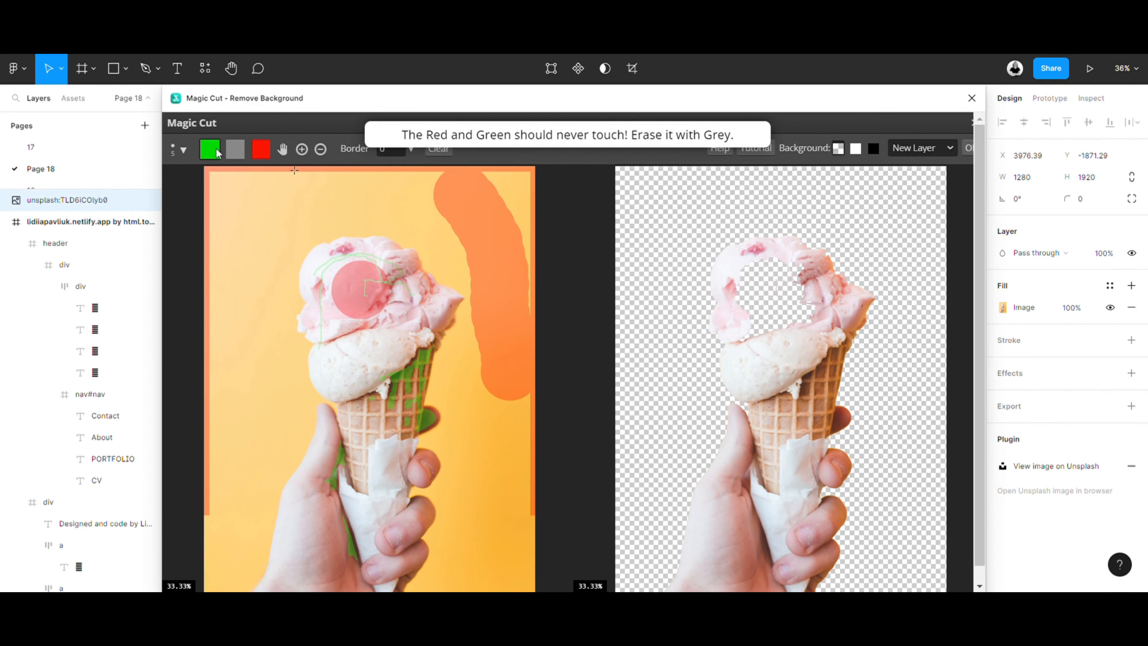
- Cover the red spot on the scoop with a 316 px green keep brush and apply the cut-out to the image
left_click(186, 149)
left_click(282, 185)
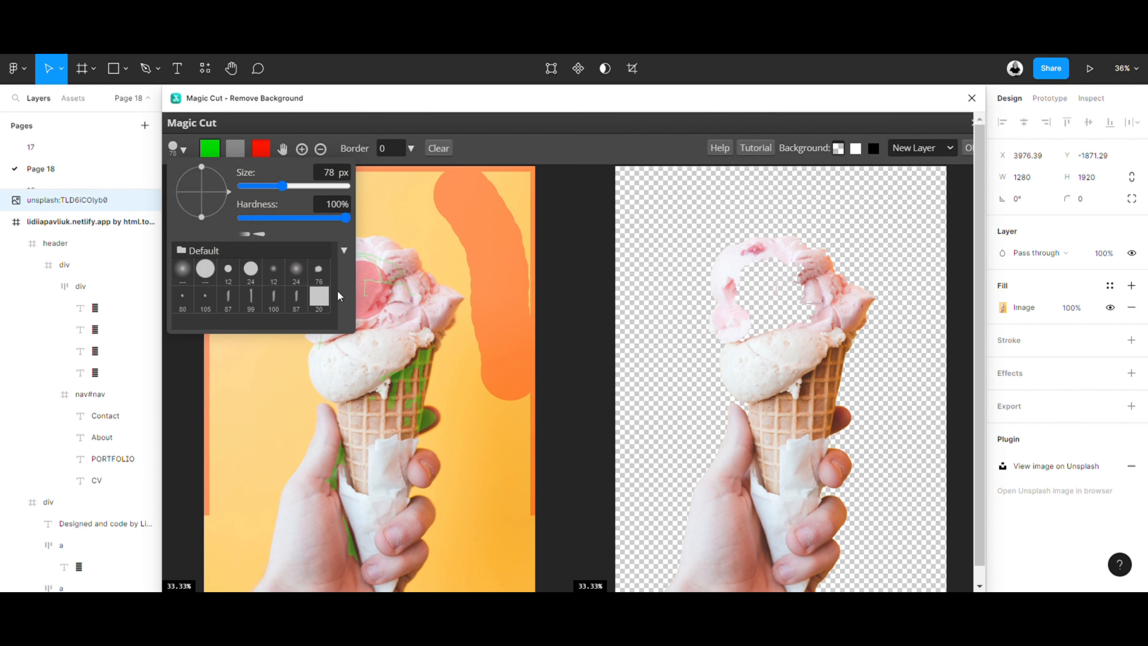
mouse_move(294, 184)
left_mouse_down()
mouse_move(313, 202)
mouse_move(322, 189)
left_mouse_up()
left_click(368, 292)
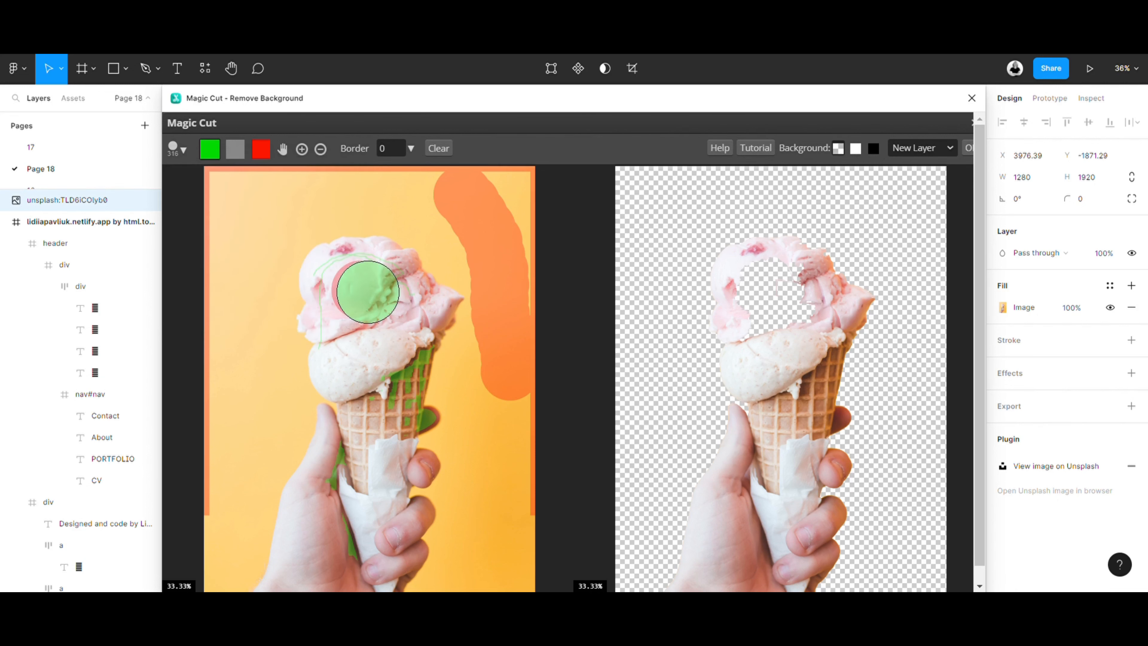
left_click_drag(367, 278, 346, 290)
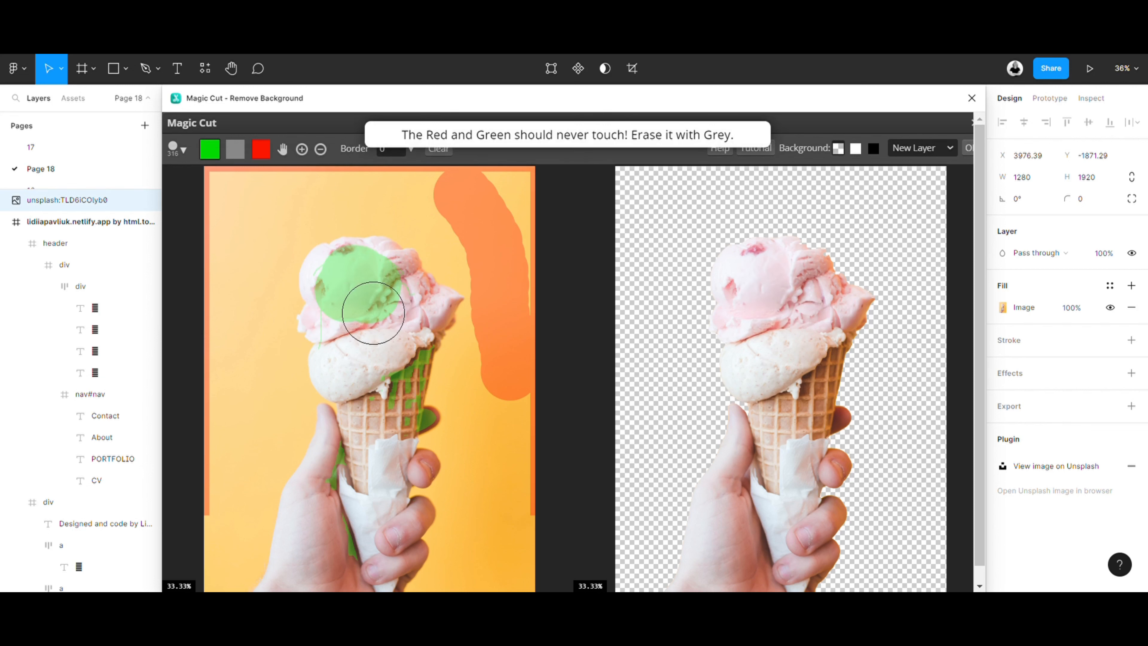
scroll(423, 326, "down", 1)
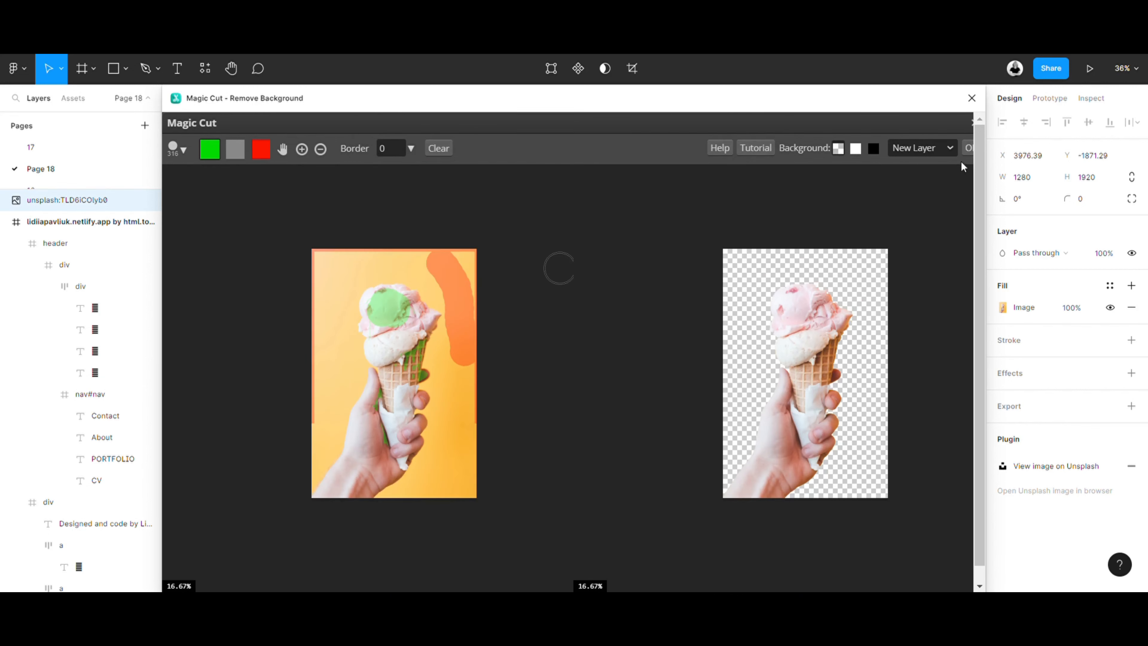
left_click(968, 149)
key("ctrl+s")
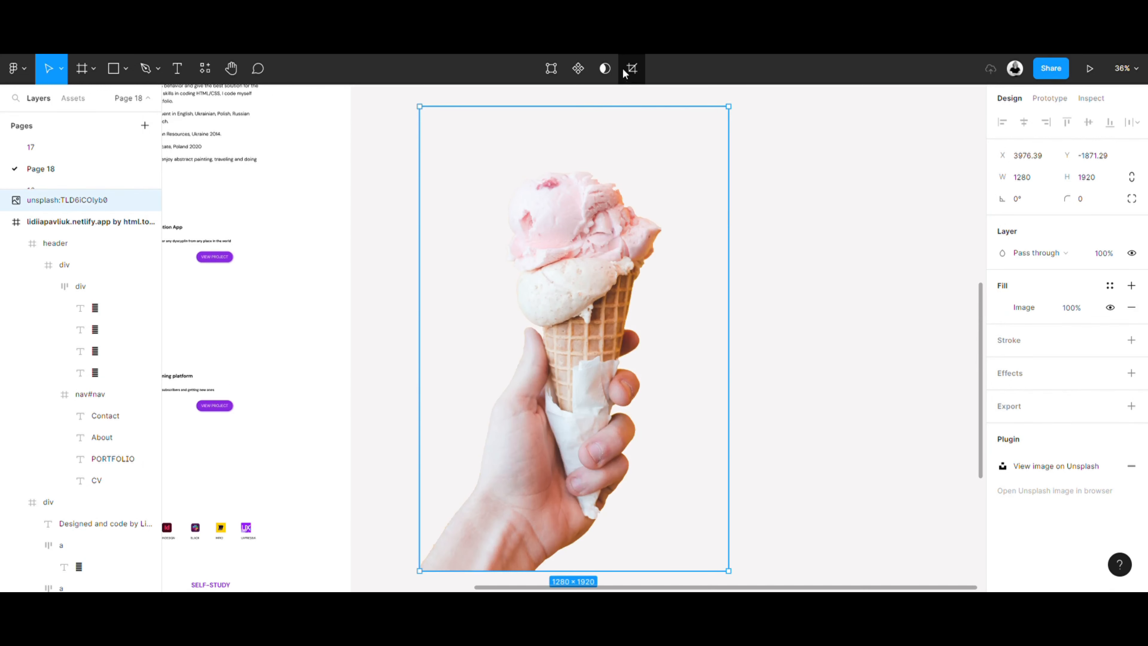
- Crop the cut-out image at its upper, left and right edges to about 895 × 1752, then deselect it
left_click(635, 69)
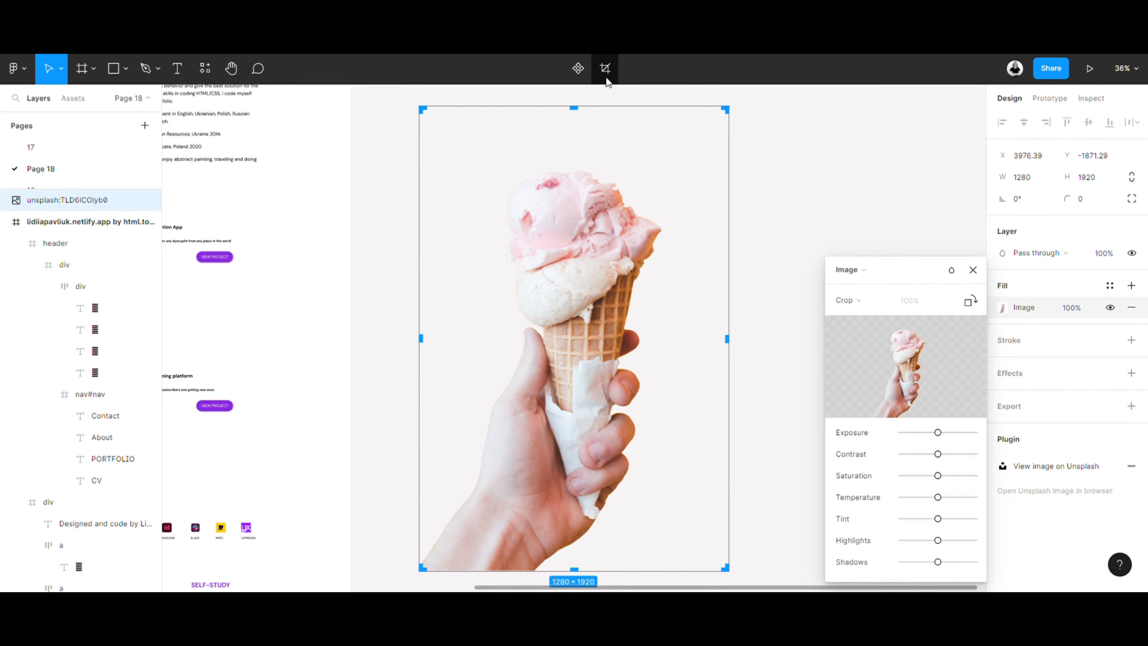
left_click_drag(574, 109, 574, 149)
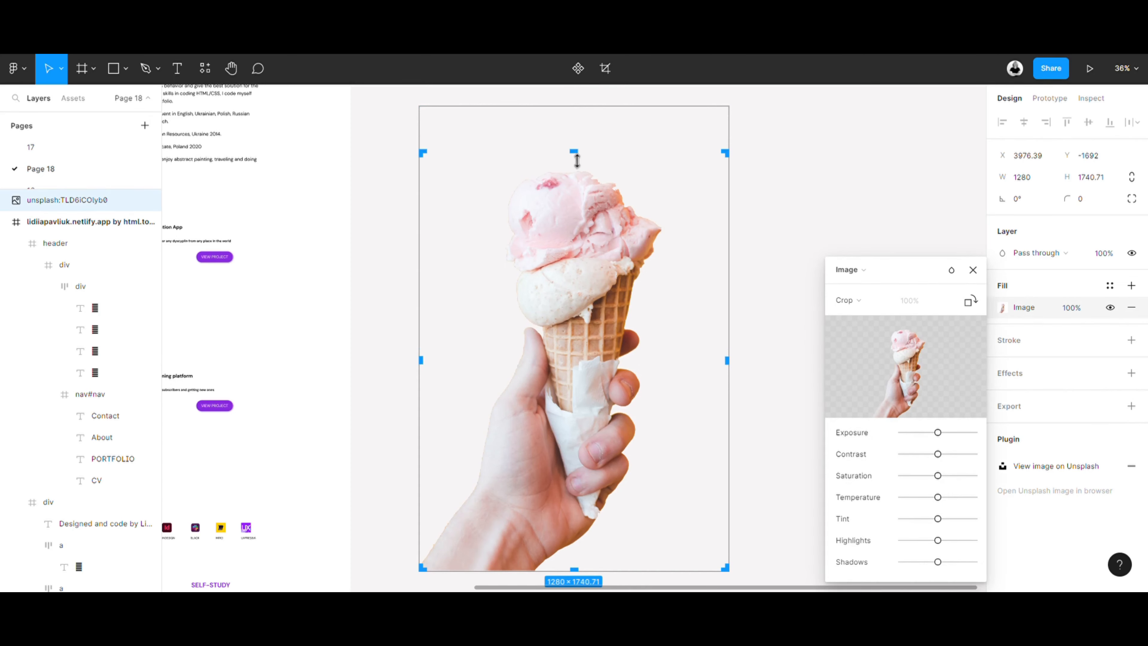
left_click_drag(457, 375, 466, 375)
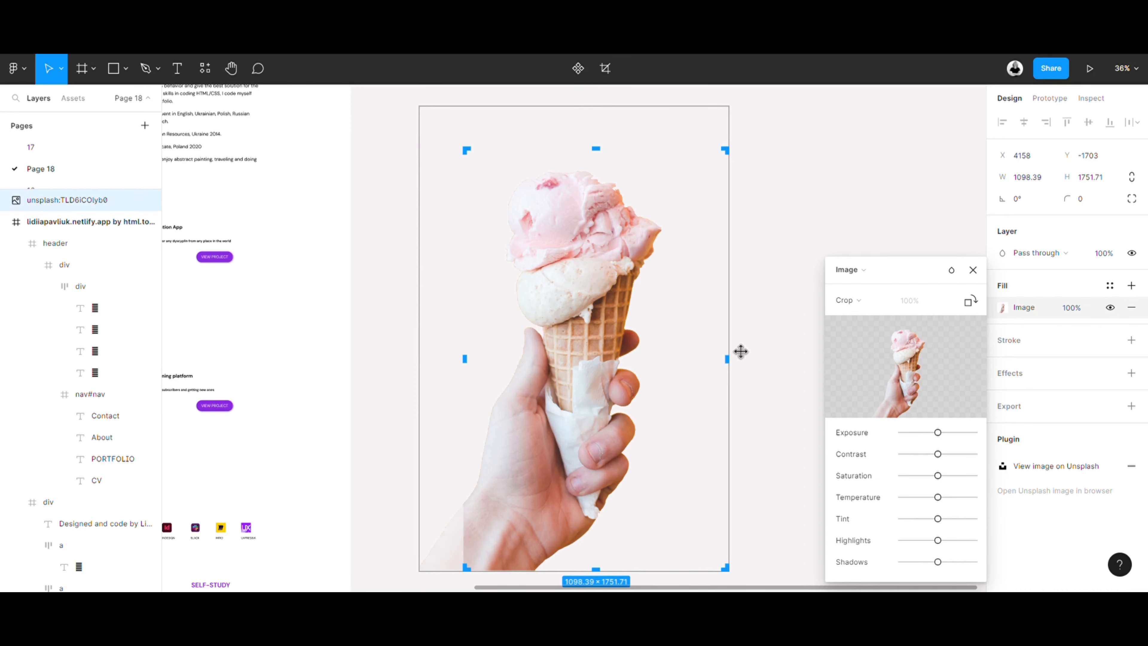
left_click_drag(732, 366, 685, 382)
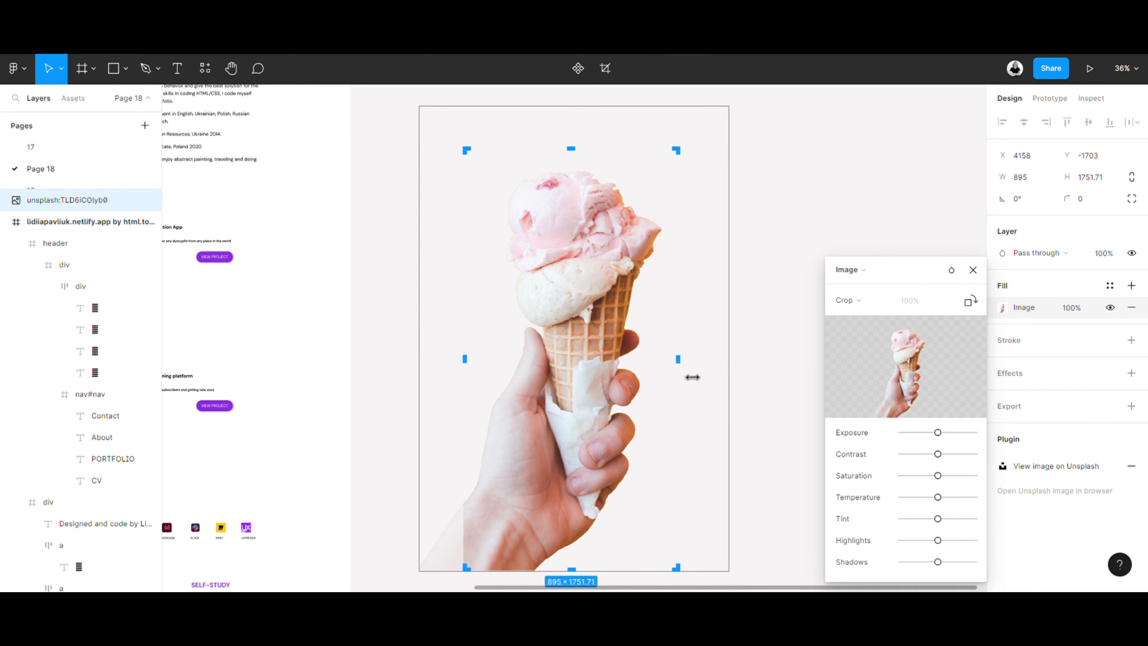
key("Return")
left_click(764, 234)
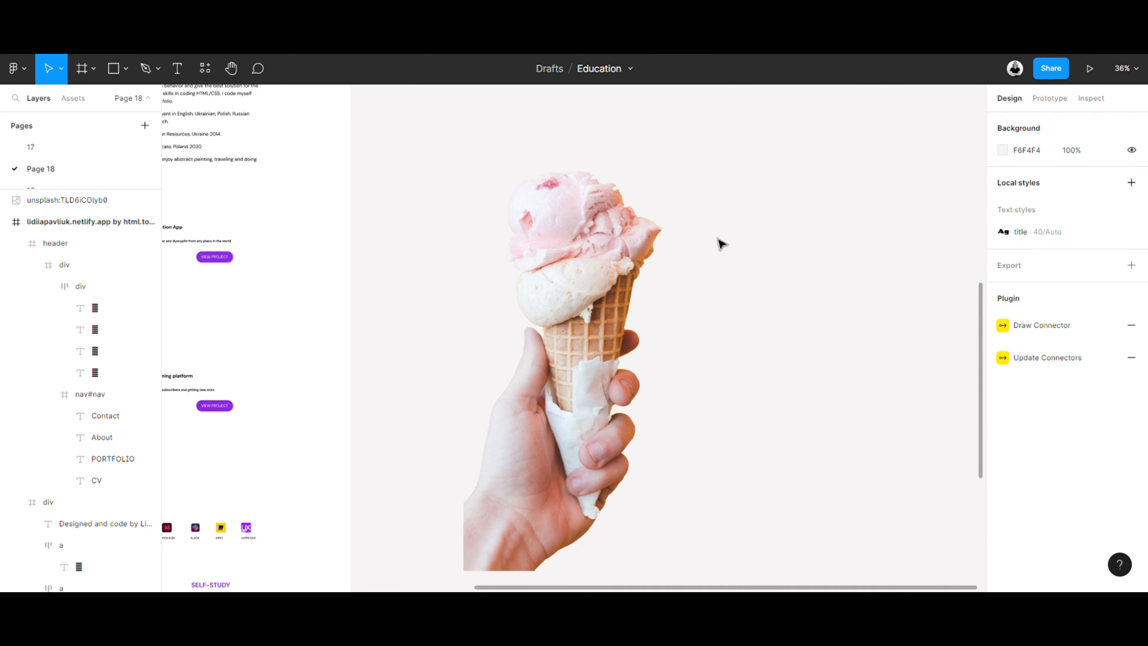
- Look over the recent and community plugins in the full plugin list, and close the list
scroll(707, 235, "down", 2)
right_click(720, 209)
mouse_move(844, 327)
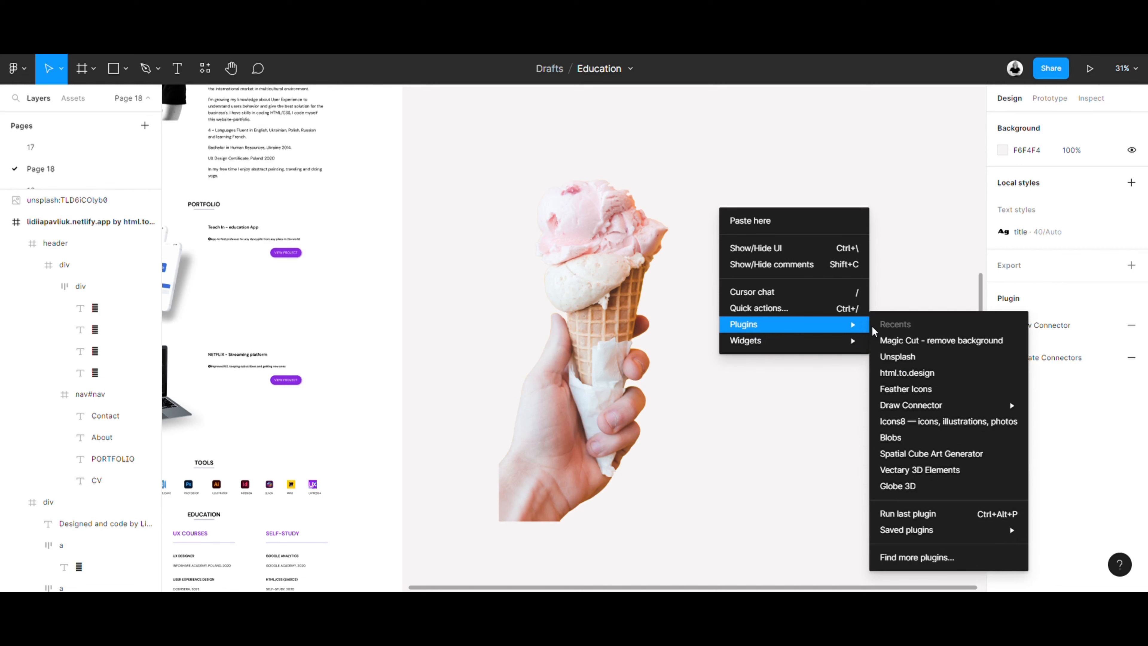
left_click(924, 559)
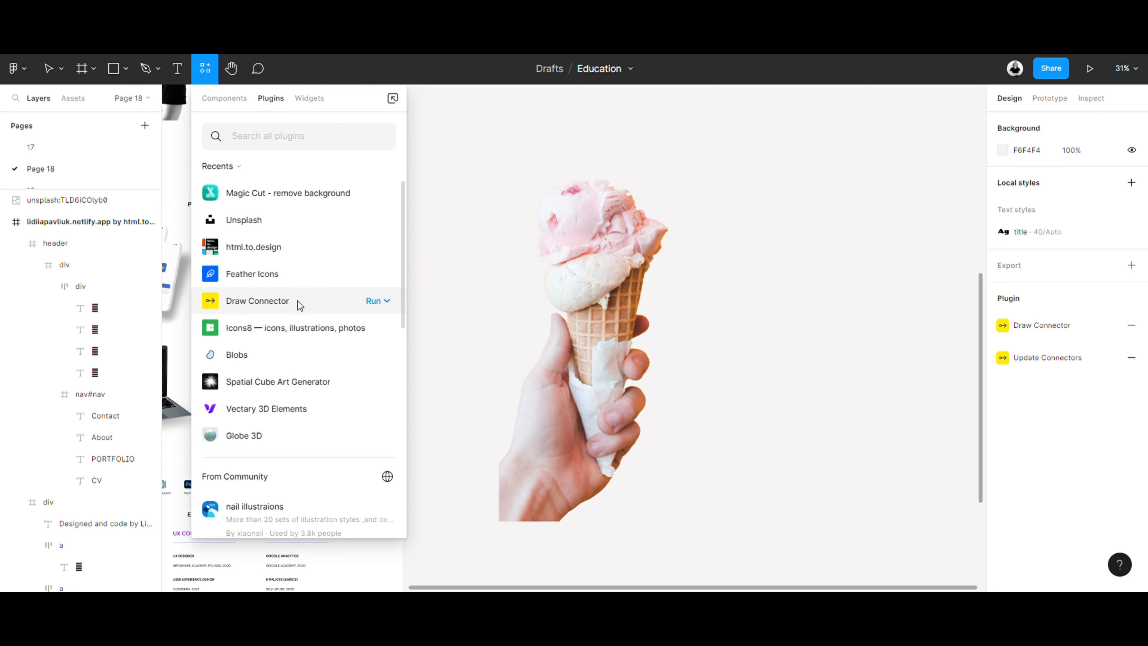
left_click(457, 176)
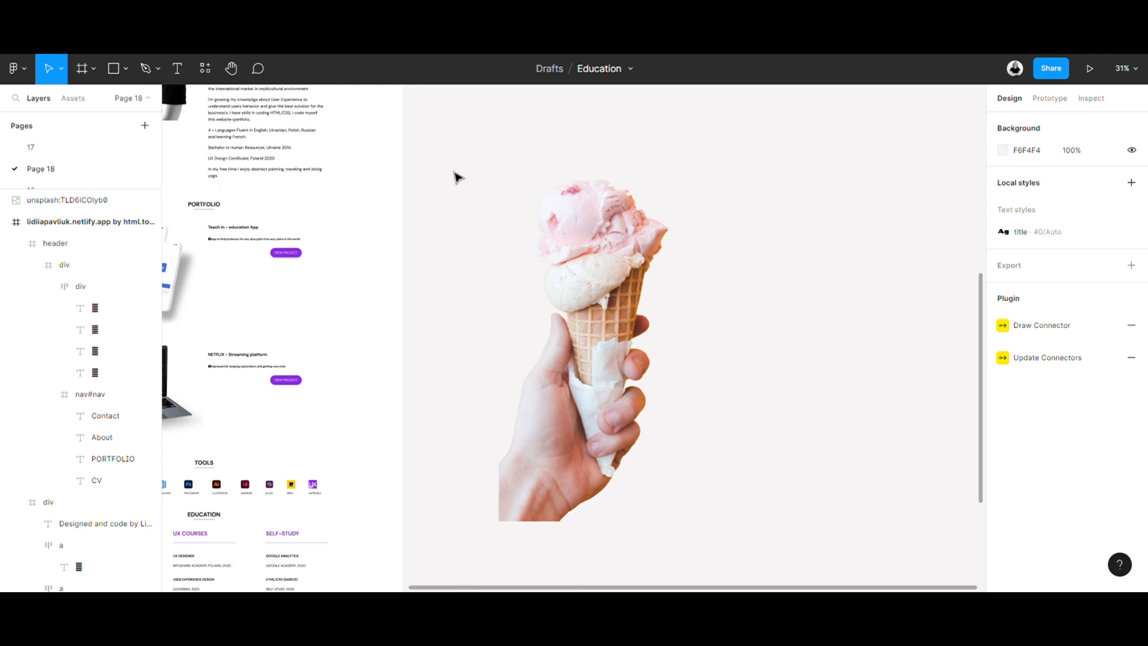